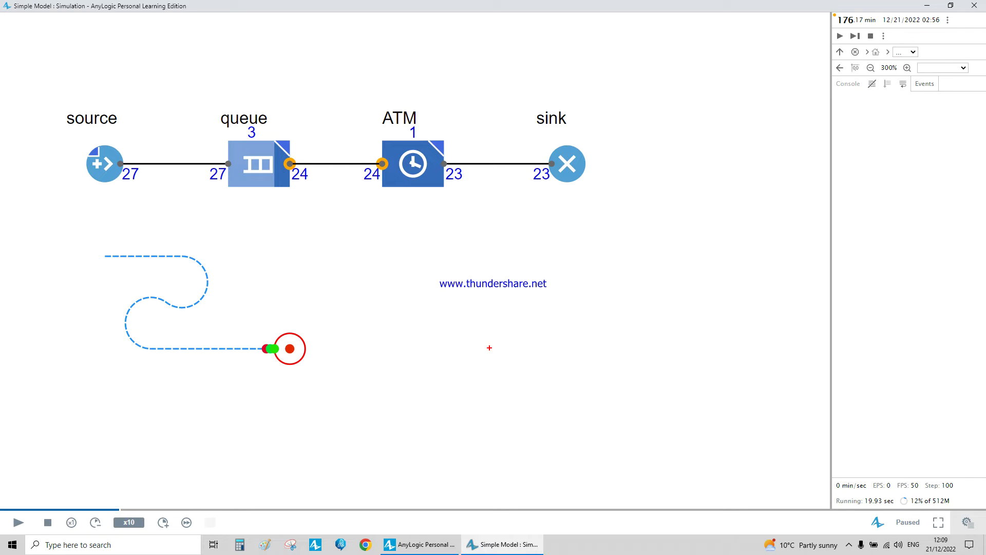
{"action": "mouse_move", "coordinate": [88, 91]}
{"action": "left_mouse_down"}
{"action": "mouse_move", "coordinate": [44, 120]}
{"action": "mouse_move", "coordinate": [66, 195]}
{"action": "mouse_move", "coordinate": [149, 205]}
{"action": "mouse_move", "coordinate": [169, 118]}
{"action": "mouse_move", "coordinate": [129, 77]}
{"action": "mouse_move", "coordinate": [86, 93]}
{"action": "left_mouse_up"}
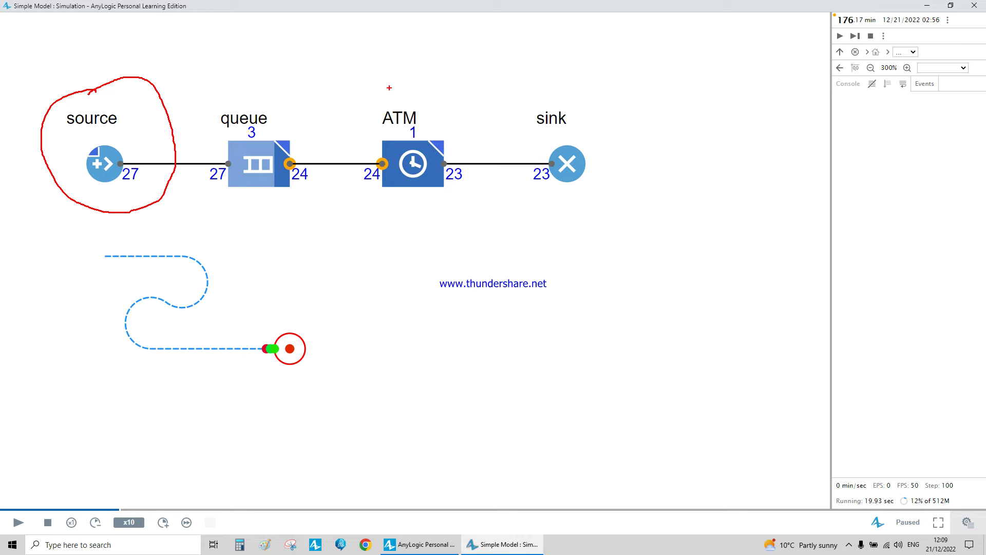
{"action": "left_click_drag", "start_coordinate": [375, 88], "coordinate": [429, 56]}
{"action": "left_click_drag", "start_coordinate": [545, 95], "coordinate": [578, 79]}
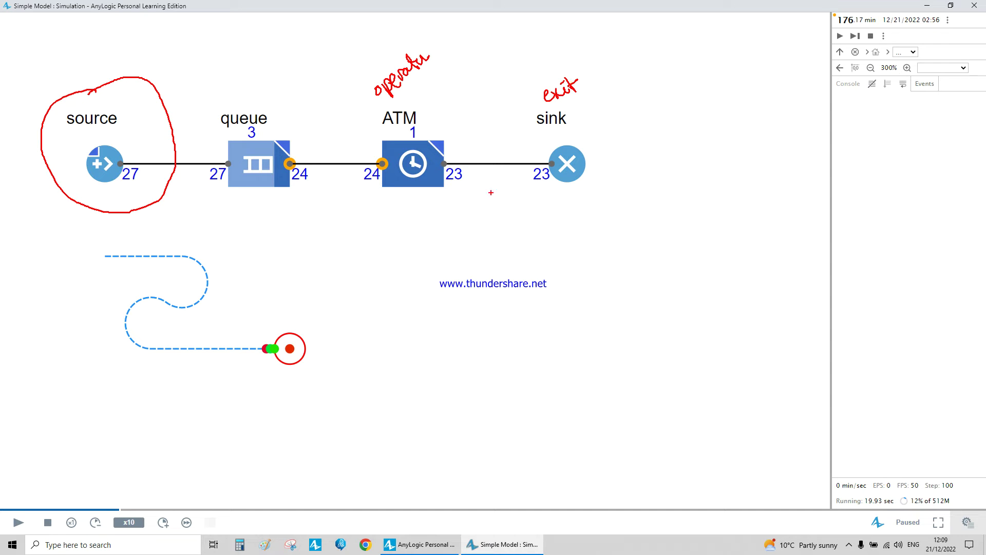
{"action": "mouse_move", "coordinate": [461, 220]}
{"action": "left_mouse_down"}
{"action": "mouse_move", "coordinate": [465, 257]}
{"action": "mouse_move", "coordinate": [352, 321]}
{"action": "mouse_move", "coordinate": [353, 307]}
{"action": "mouse_move", "coordinate": [359, 330]}
{"action": "left_mouse_up"}
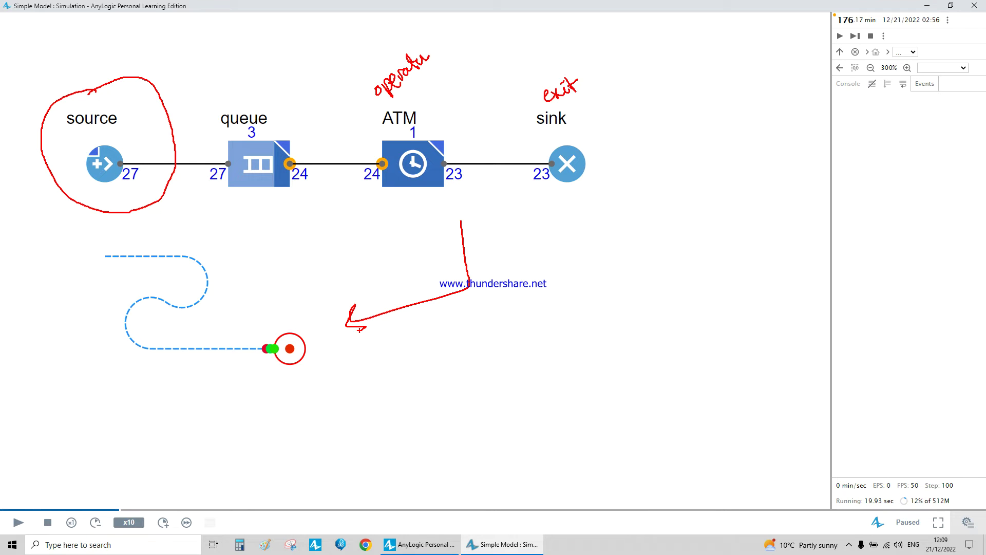
Resume the paused ATM simulation and watch agents pass from the queue into the service circle
{"action": "key", "text": "Escape"}
{"action": "left_click", "coordinate": [17, 525]}
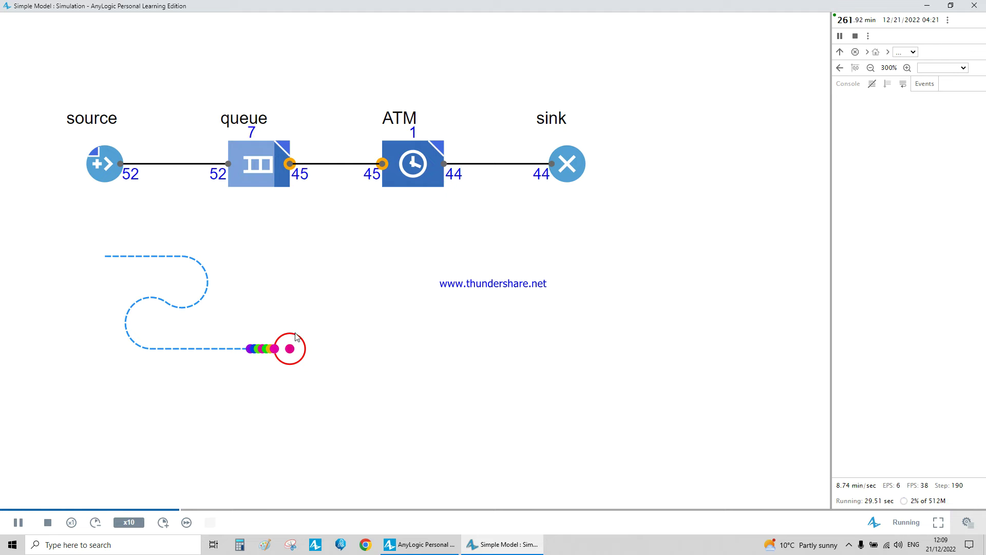
{"action": "mouse_move", "coordinate": [305, 313]}
{"action": "left_mouse_down"}
{"action": "mouse_move", "coordinate": [259, 358]}
{"action": "mouse_move", "coordinate": [358, 380]}
{"action": "mouse_move", "coordinate": [313, 306]}
{"action": "mouse_move", "coordinate": [277, 330]}
{"action": "left_mouse_up"}
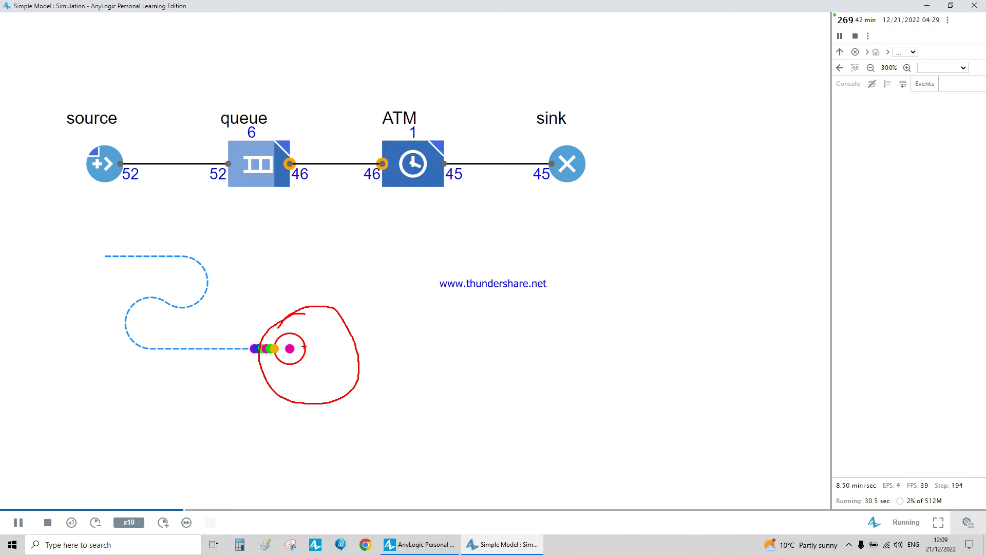
{"action": "mouse_move", "coordinate": [299, 338]}
{"action": "left_mouse_down"}
{"action": "mouse_move", "coordinate": [291, 363]}
{"action": "mouse_move", "coordinate": [308, 332]}
{"action": "mouse_move", "coordinate": [270, 348]}
{"action": "mouse_move", "coordinate": [265, 331]}
{"action": "mouse_move", "coordinate": [242, 350]}
{"action": "mouse_move", "coordinate": [288, 367]}
{"action": "mouse_move", "coordinate": [248, 344]}
{"action": "left_mouse_up"}
{"action": "key", "text": "b"}
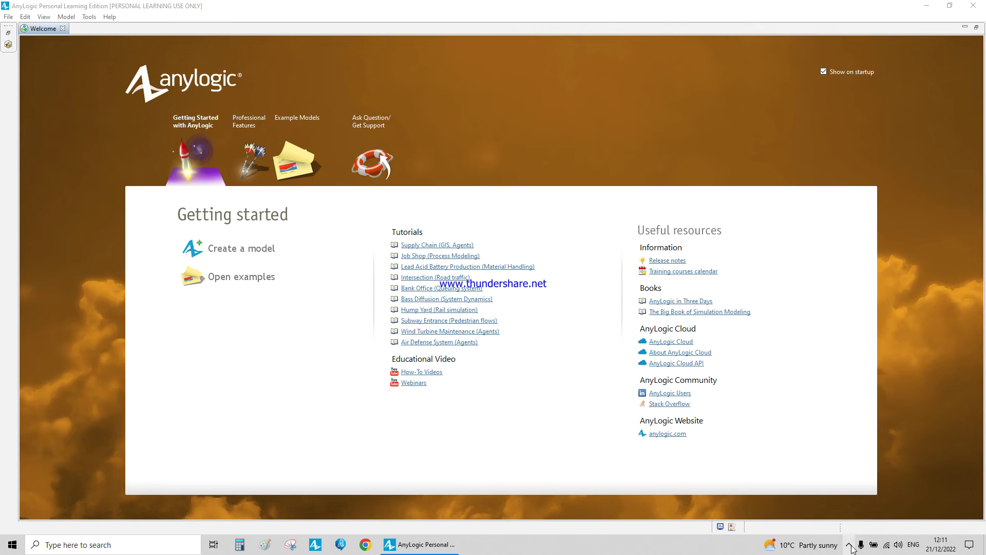
{"action": "left_click", "coordinate": [848, 546]}
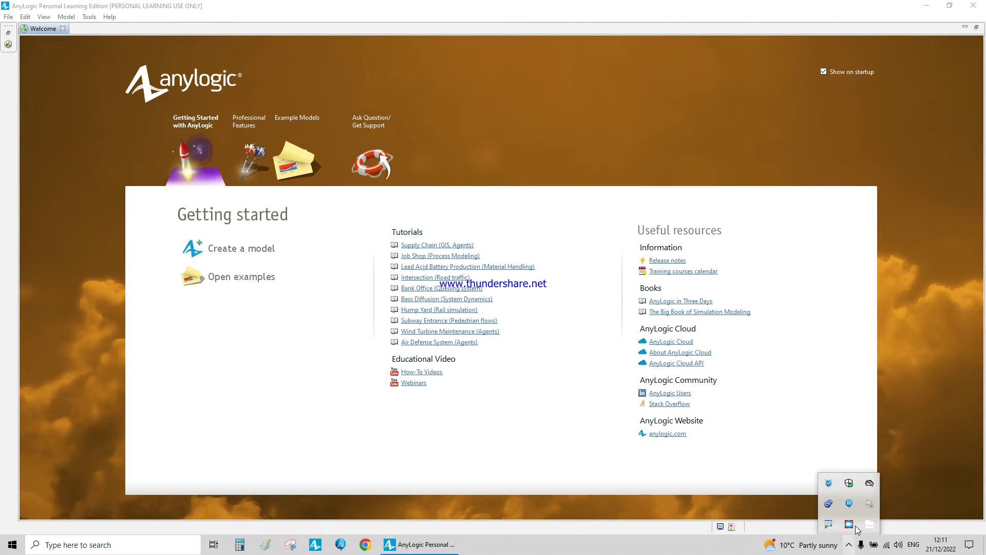
{"action": "left_click", "coordinate": [913, 434]}
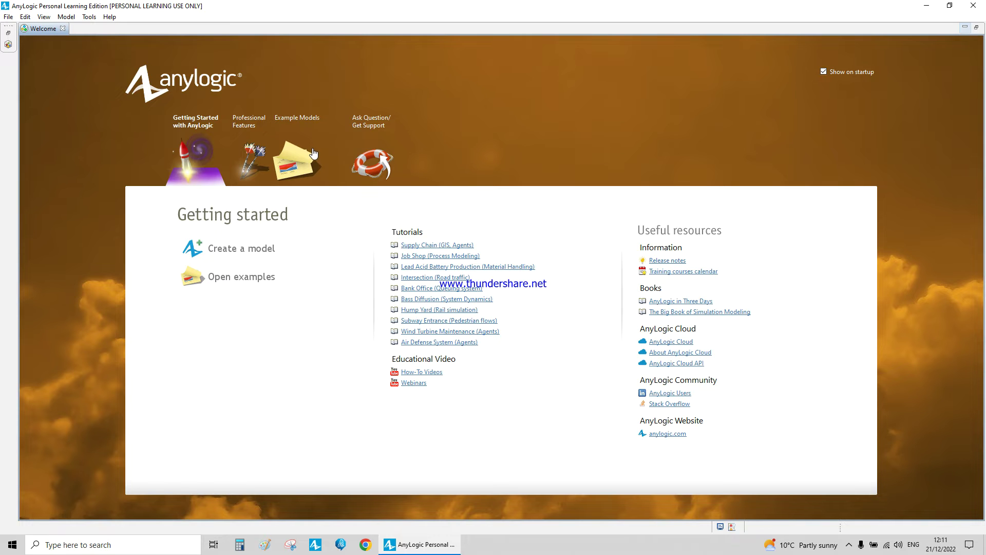
Create a new model named "our first model" in the default location
{"action": "left_click", "coordinate": [255, 255]}
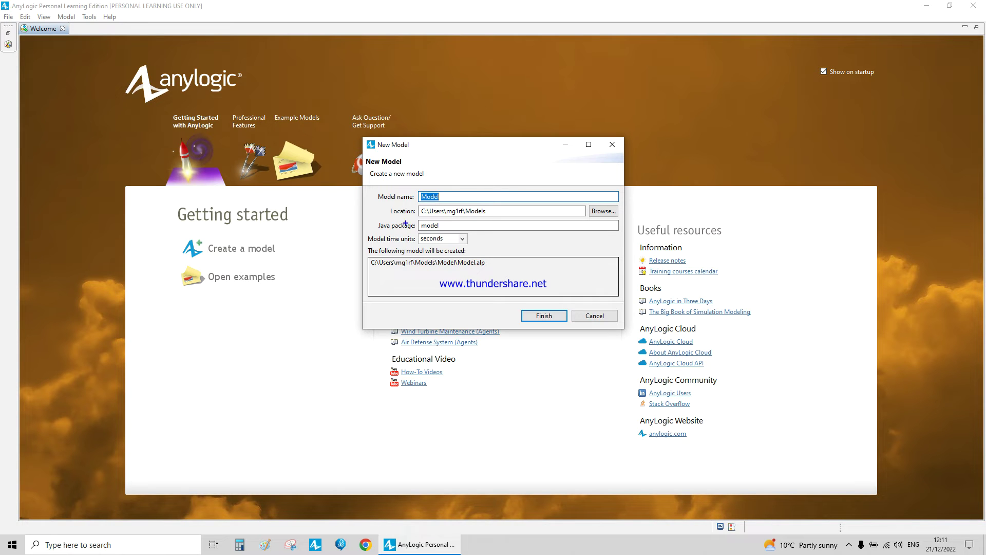
{"action": "left_click_drag", "start_coordinate": [457, 191], "coordinate": [494, 174]}
{"action": "mouse_move", "coordinate": [500, 196]}
{"action": "left_mouse_down"}
{"action": "mouse_move", "coordinate": [530, 195]}
{"action": "mouse_move", "coordinate": [502, 193]}
{"action": "mouse_move", "coordinate": [533, 195]}
{"action": "mouse_move", "coordinate": [548, 208]}
{"action": "mouse_move", "coordinate": [529, 227]}
{"action": "left_mouse_up"}
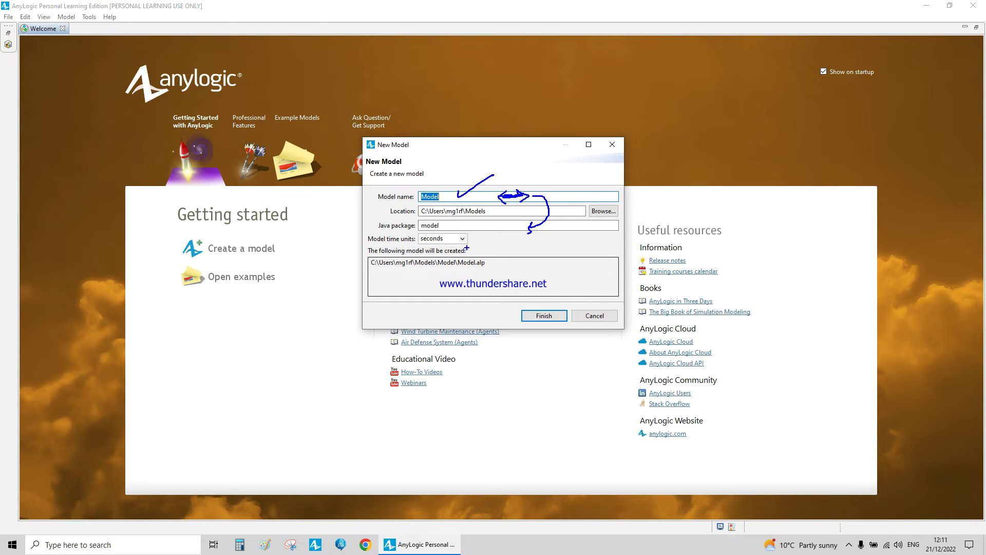
{"action": "key", "text": "Escape"}
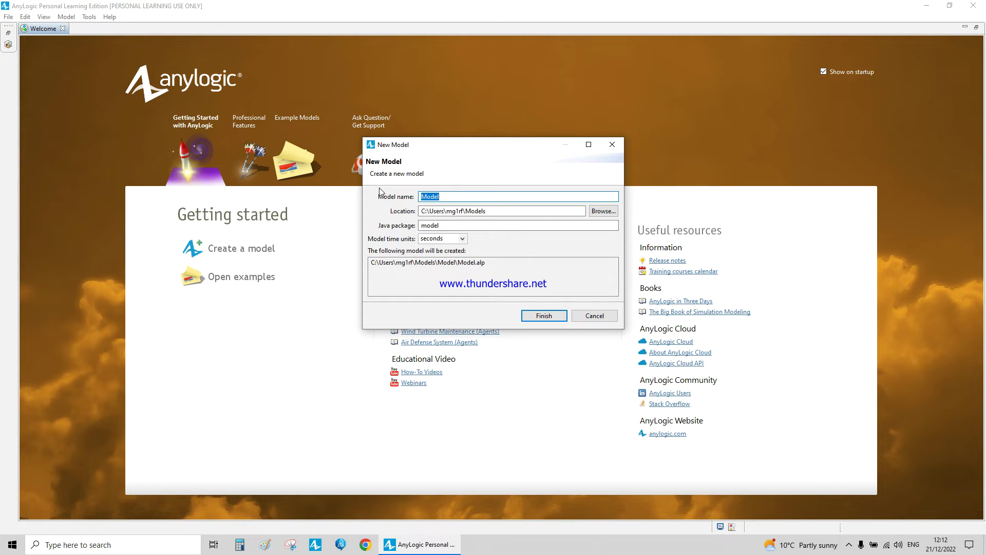
{"action": "type", "text": "our first model"}
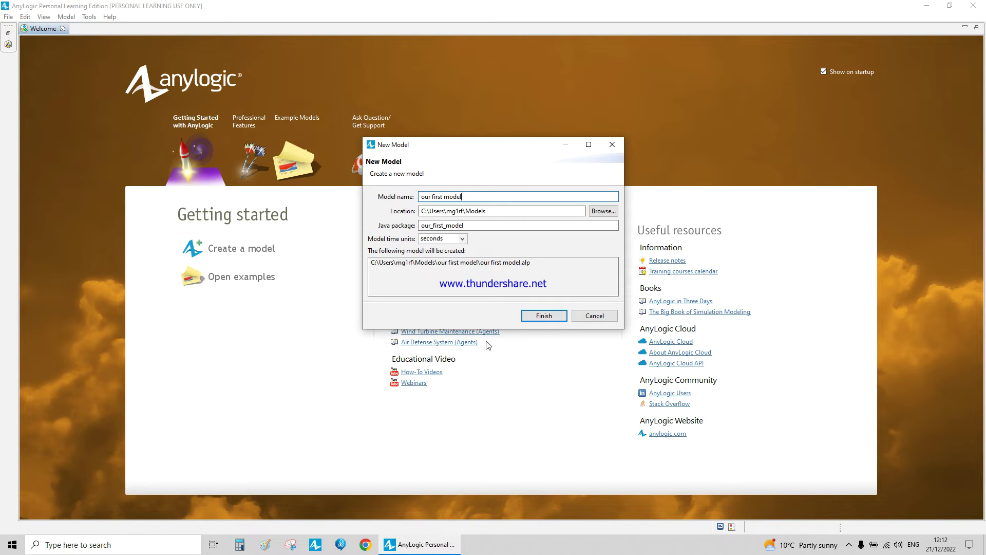
{"action": "left_click", "coordinate": [542, 316]}
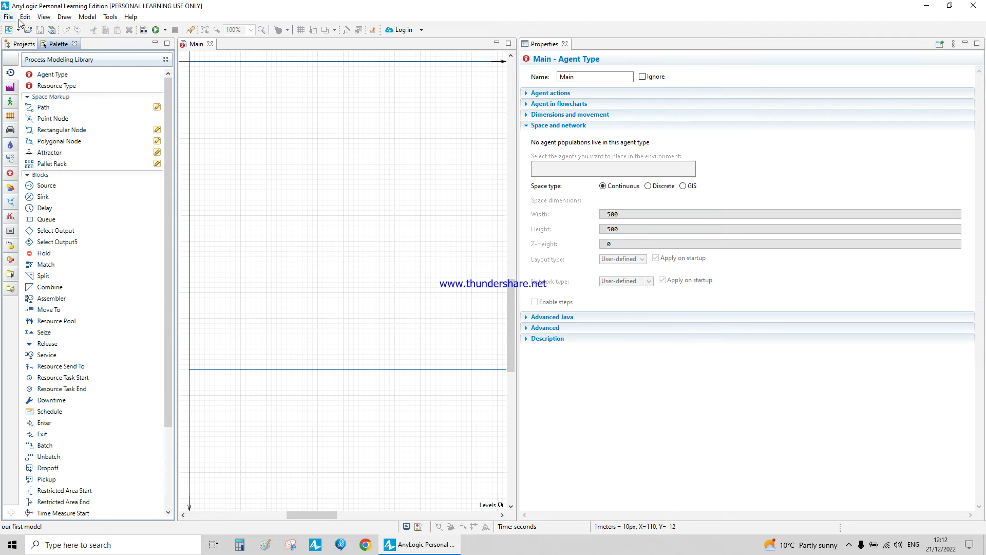
Examine the new model's project tree, including its Main agent, simulation, run configuration and database, and bring up the block library
{"action": "left_click", "coordinate": [22, 44]}
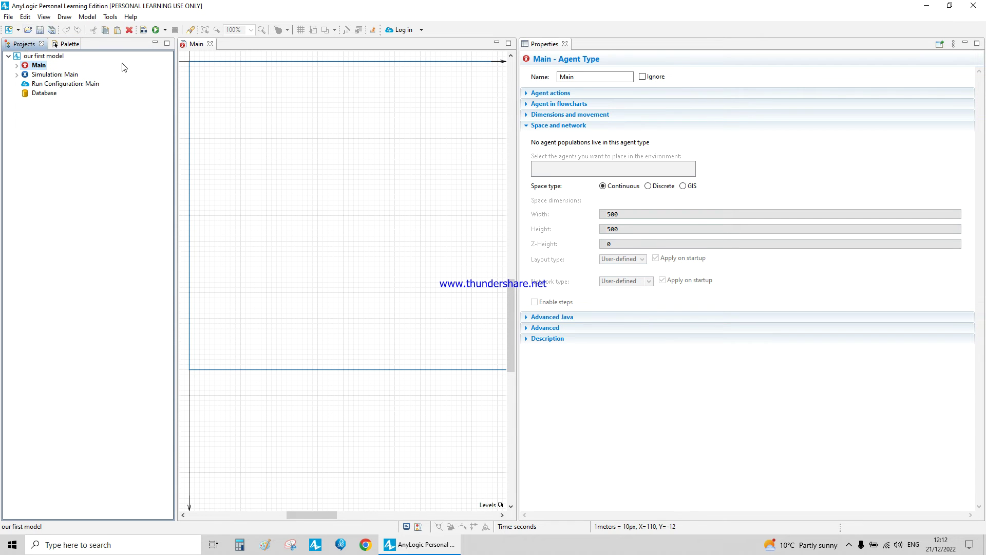
{"action": "left_click_drag", "start_coordinate": [74, 54], "coordinate": [93, 43]}
{"action": "left_click_drag", "start_coordinate": [31, 110], "coordinate": [58, 104]}
{"action": "mouse_move", "coordinate": [11, 61]}
{"action": "left_mouse_down"}
{"action": "mouse_move", "coordinate": [19, 194]}
{"action": "mouse_move", "coordinate": [46, 213]}
{"action": "left_mouse_up"}
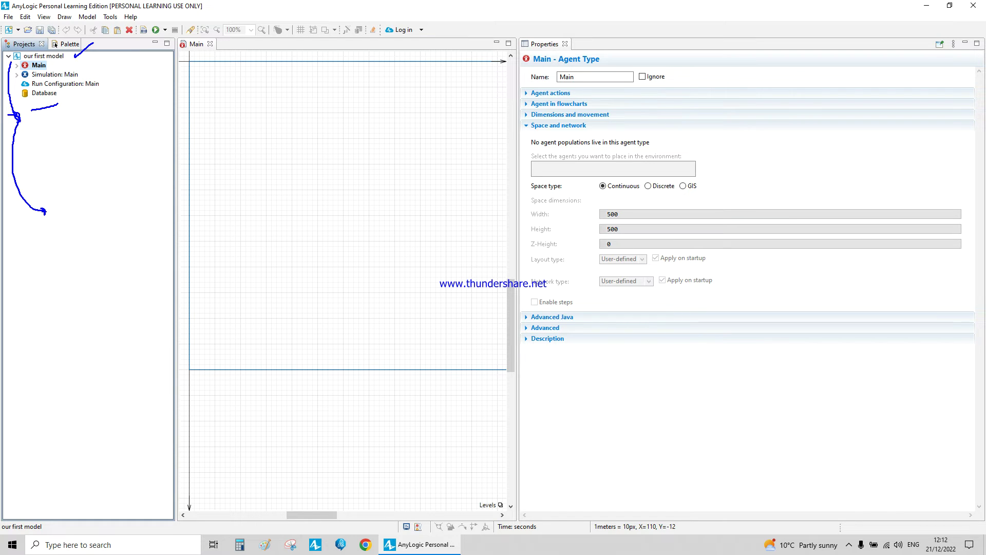
{"action": "left_click", "coordinate": [338, 133]}
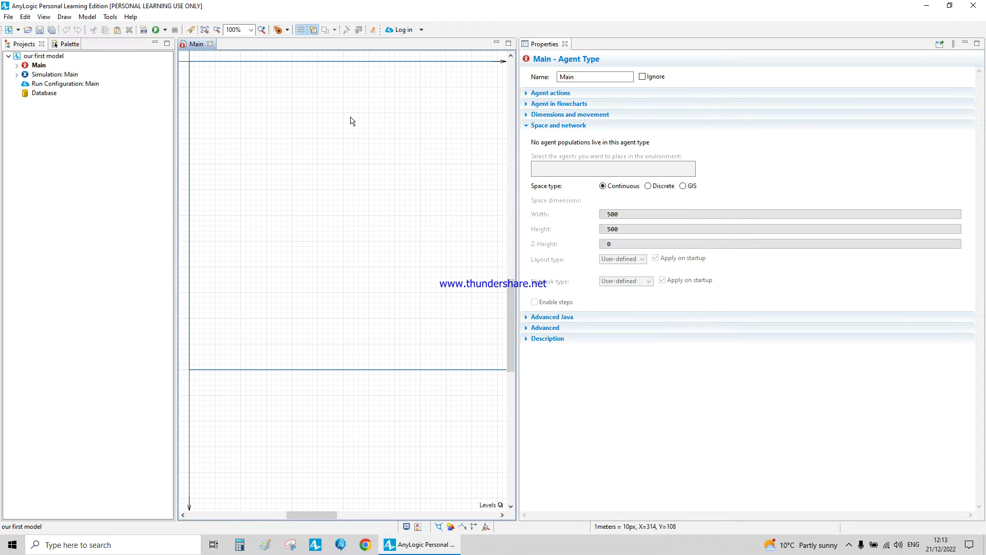
{"action": "left_click", "coordinate": [73, 46]}
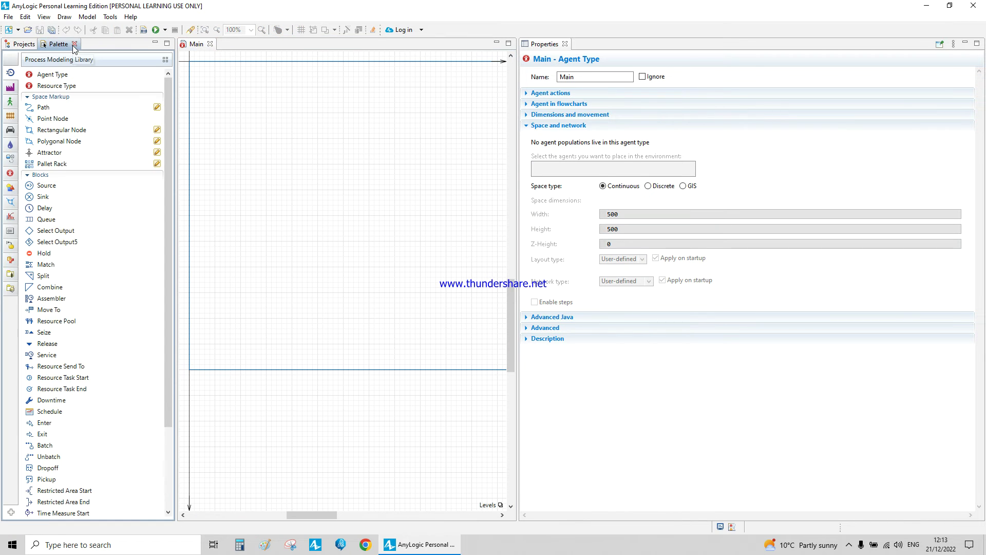
Set the time units of "our first model" to minutes
{"action": "left_click", "coordinate": [20, 46]}
{"action": "left_click", "coordinate": [50, 58]}
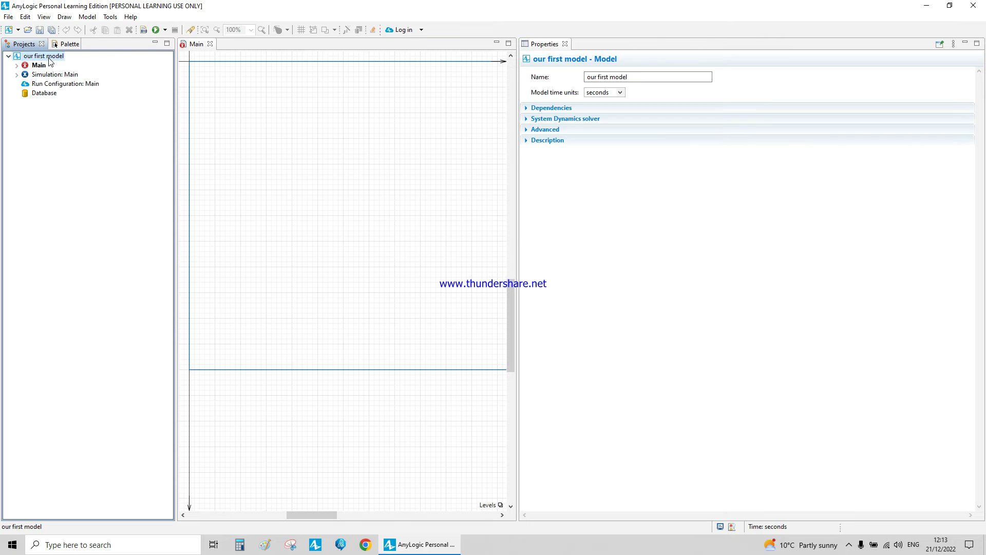
{"action": "left_click", "coordinate": [620, 92]}
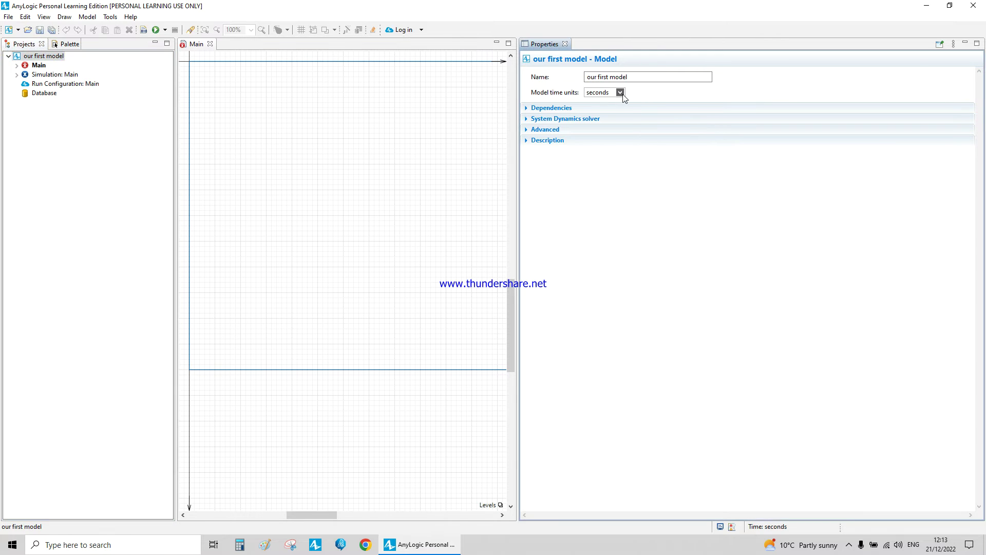
{"action": "left_click", "coordinate": [612, 123]}
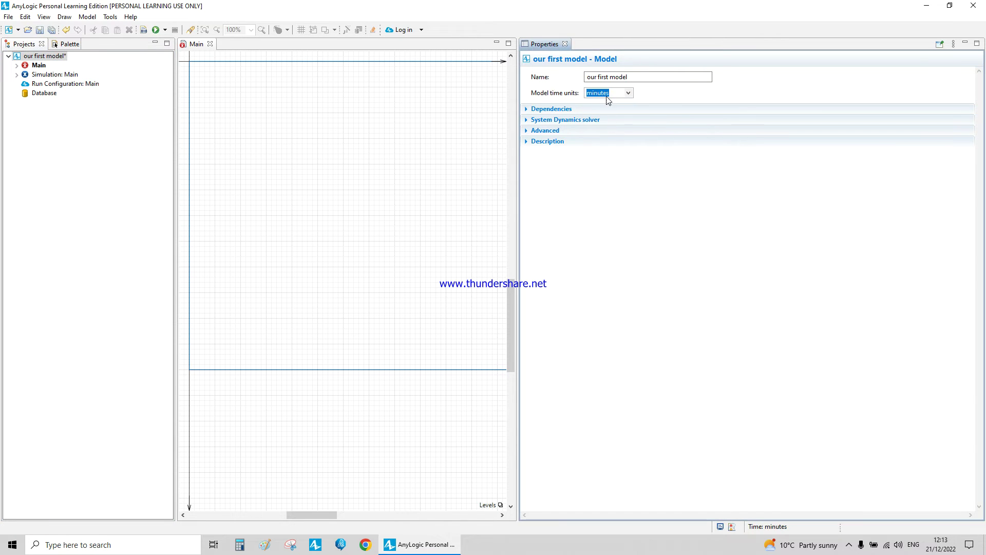
{"action": "left_click", "coordinate": [617, 95]}
{"action": "left_click", "coordinate": [607, 124]}
{"action": "left_click", "coordinate": [387, 124]}
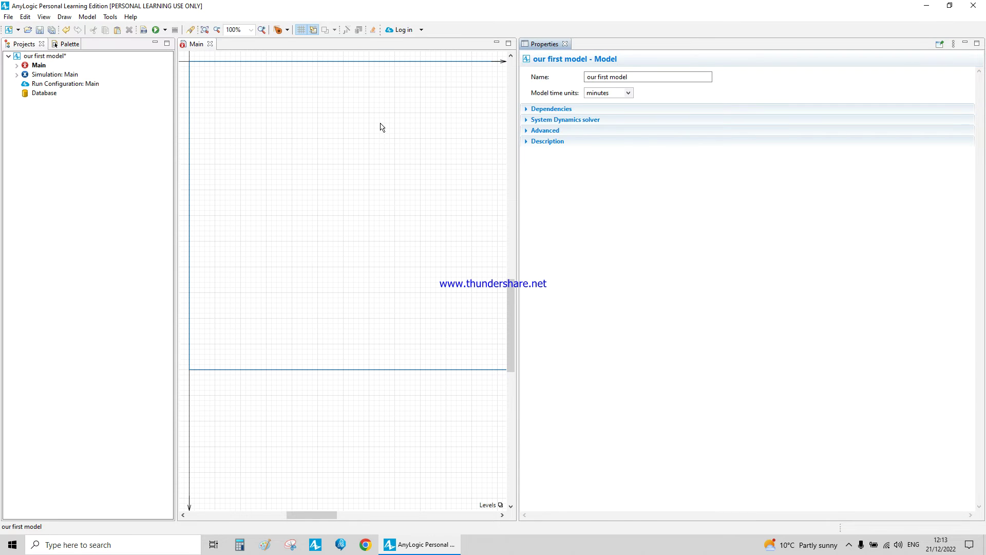
Add a Source block from the Process Modeling Library near the upper-left corner of the Main diagram
{"action": "left_click", "coordinate": [70, 45]}
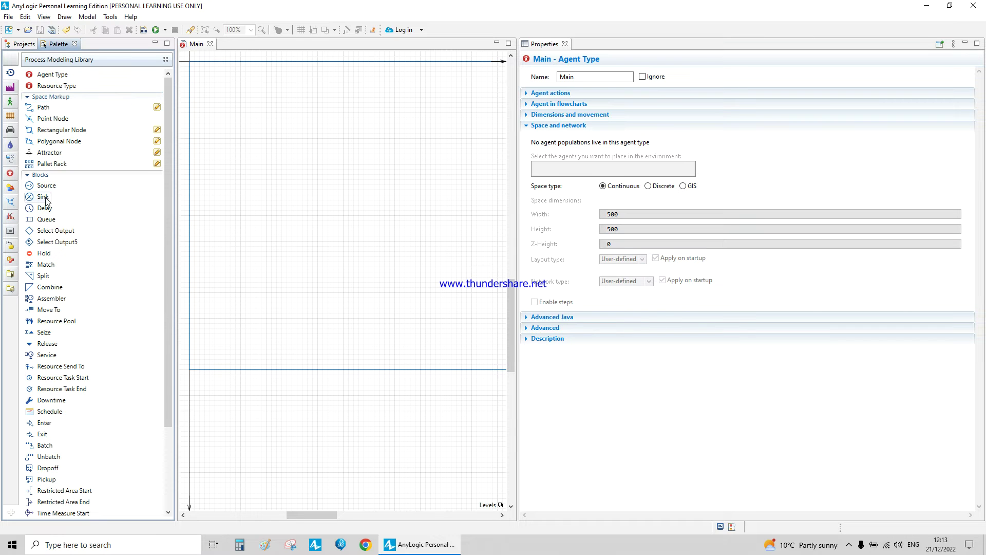
{"action": "left_click_drag", "start_coordinate": [45, 185], "coordinate": [222, 149]}
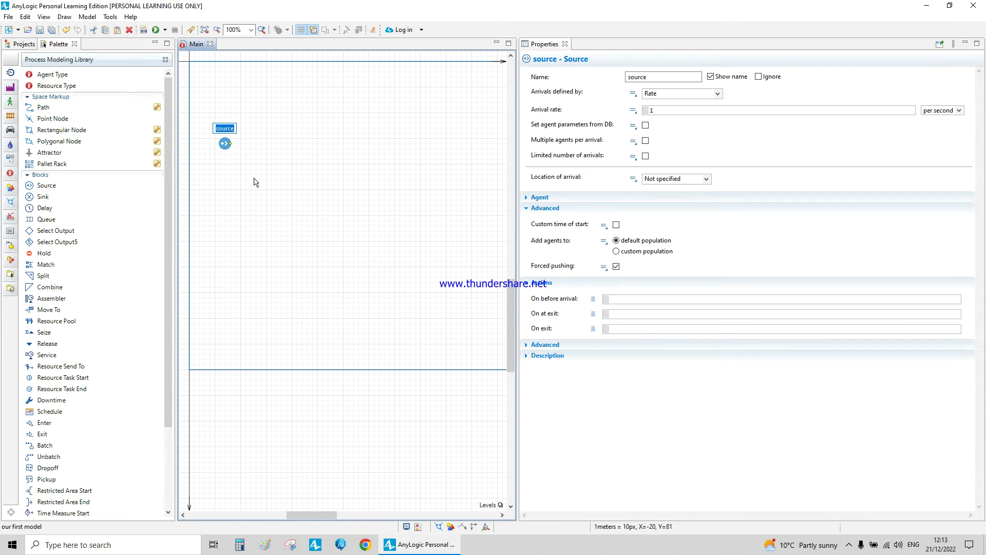
{"action": "type", "text": "System In"}
{"action": "key", "text": "Escape"}
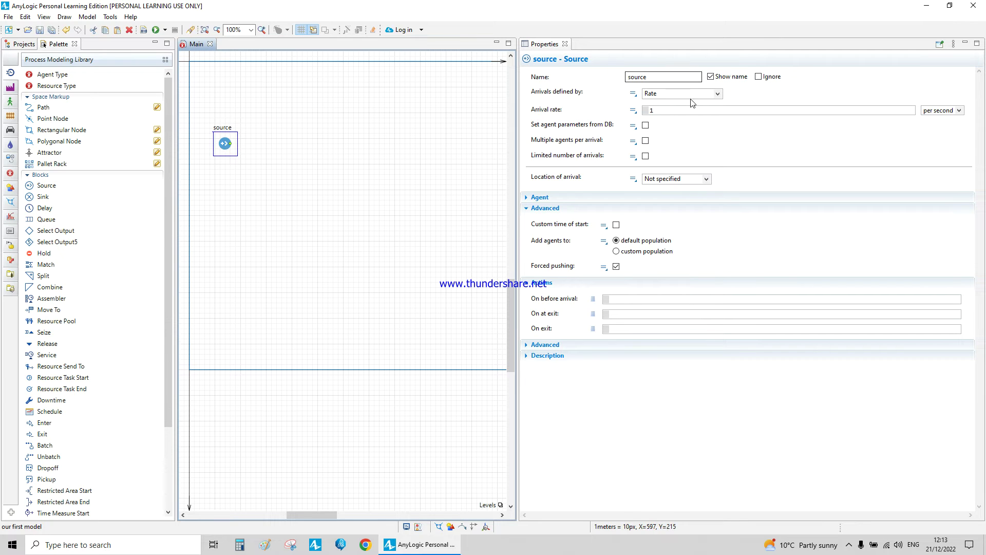
Rename the Source block as SystemIn
{"action": "left_click", "coordinate": [667, 76]}
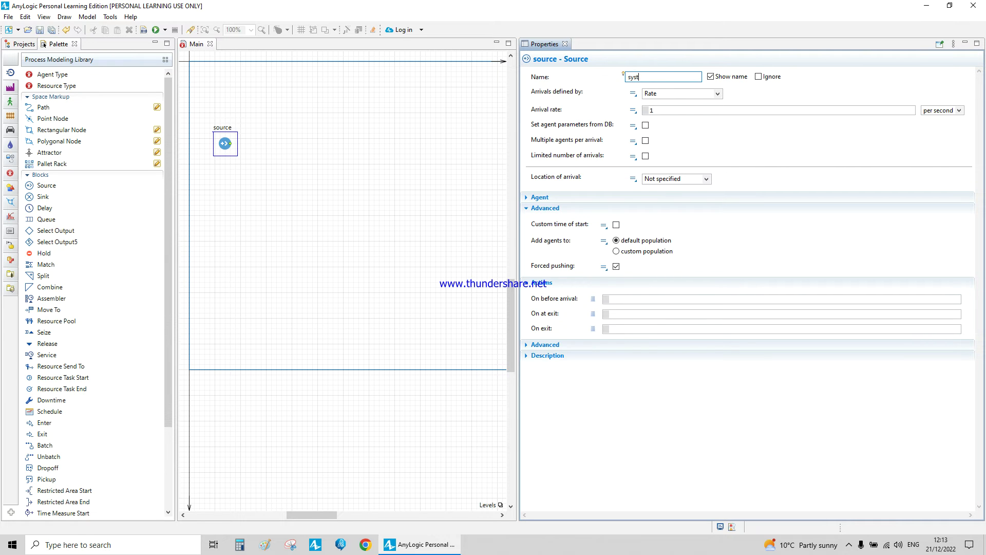
{"action": "left_click", "coordinate": [398, 118]}
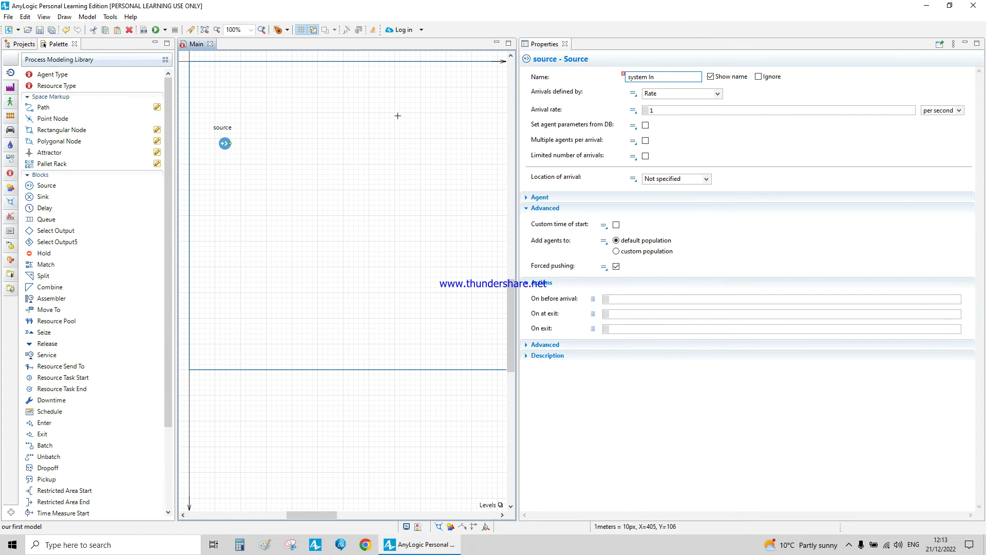
{"action": "left_click", "coordinate": [225, 144]}
{"action": "left_click", "coordinate": [671, 76]}
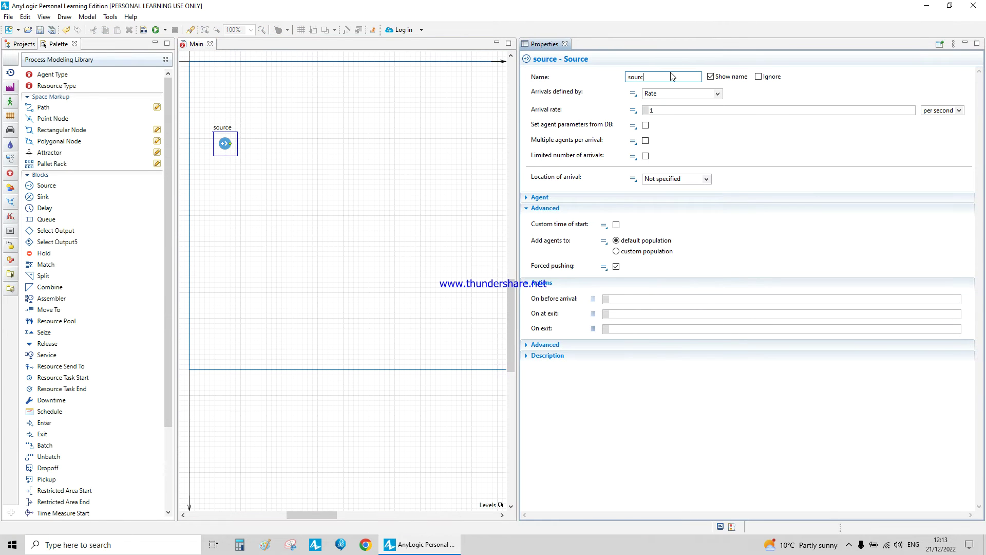
{"action": "type", "text": "Syste"}
Define the SystemIn arrivals by interarrival time, set to exponential( 0.2 ) in minutes
{"action": "left_click", "coordinate": [719, 95]}
{"action": "left_click", "coordinate": [719, 94]}
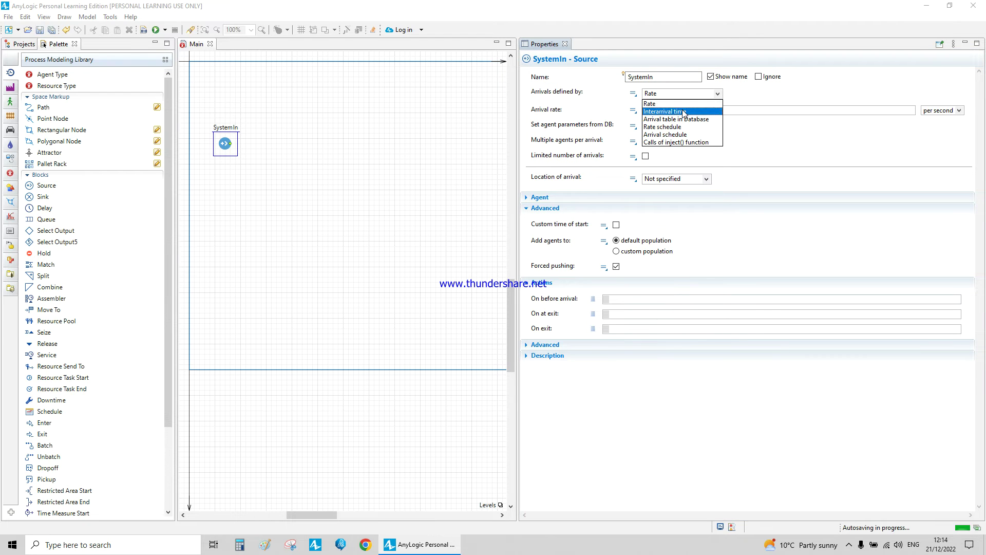
{"action": "left_click", "coordinate": [684, 111]}
{"action": "left_click", "coordinate": [700, 110]}
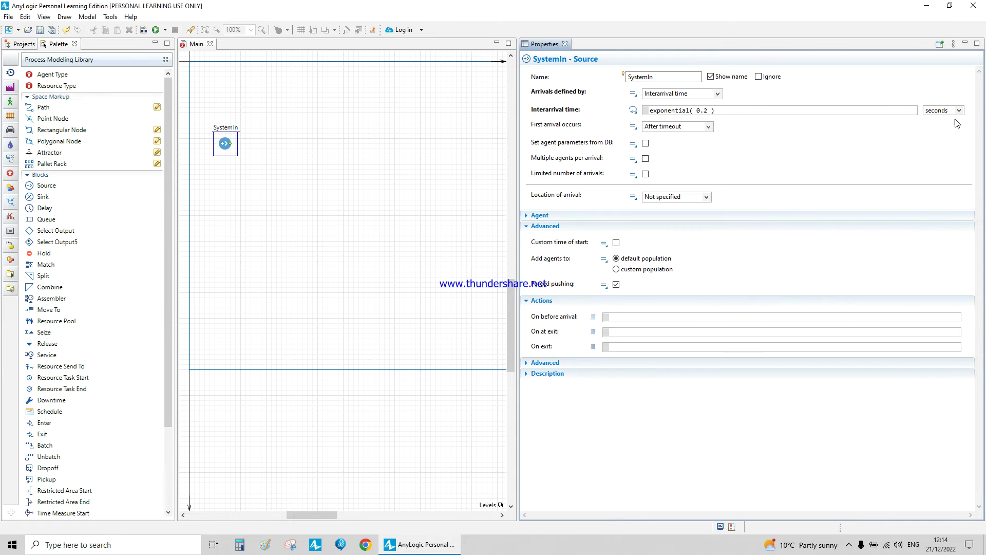
{"action": "left_click", "coordinate": [958, 111]}
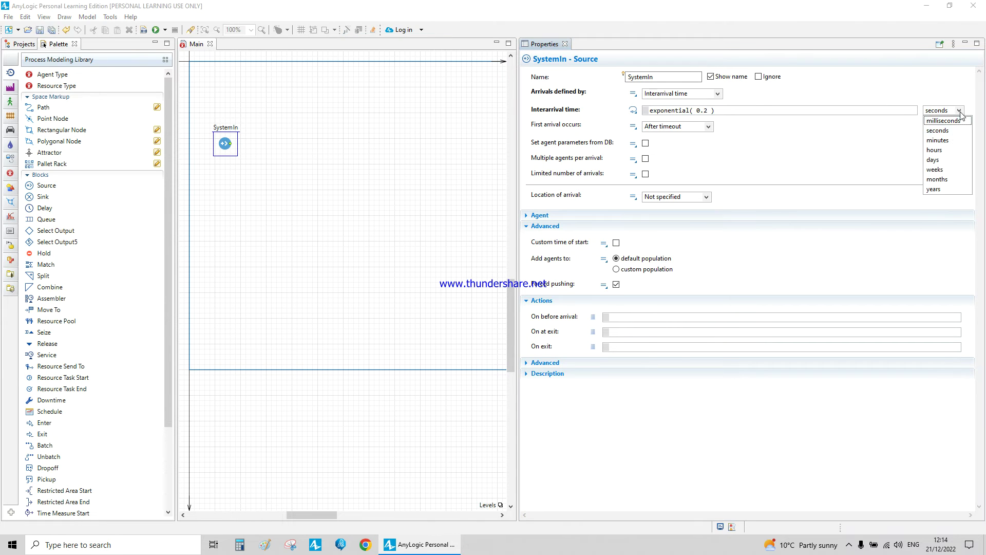
{"action": "left_click", "coordinate": [951, 140]}
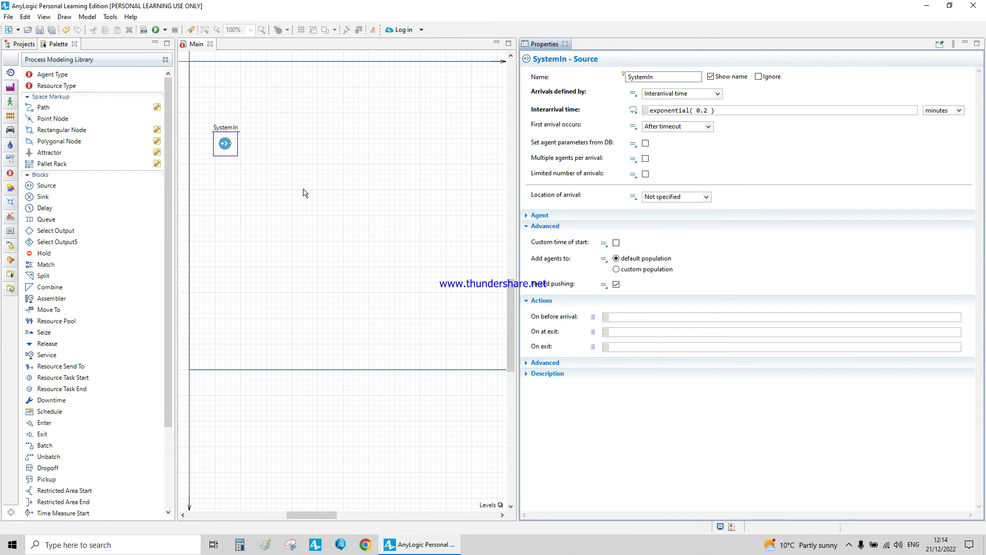
Make the first SystemIn arrival occur at model start
{"action": "left_click", "coordinate": [709, 130]}
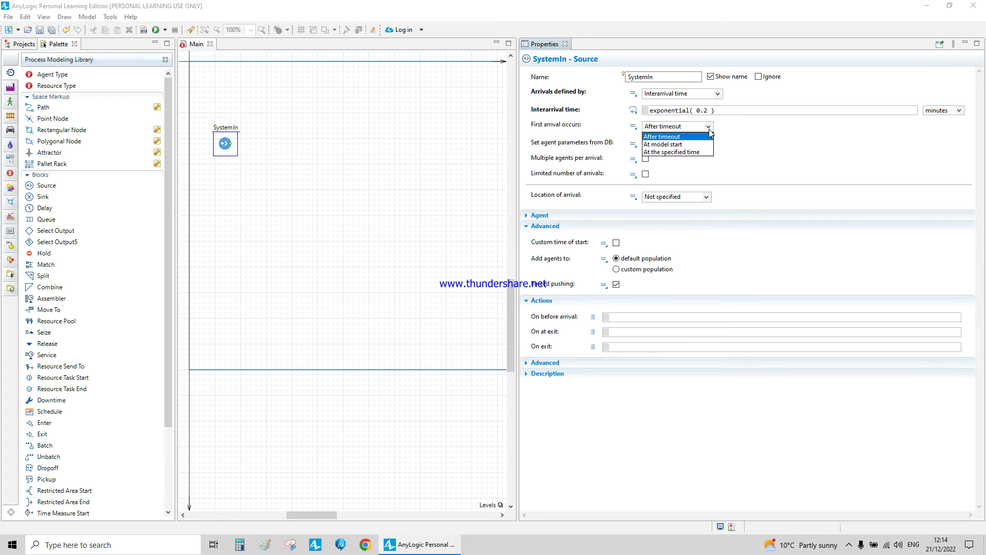
{"action": "left_click", "coordinate": [687, 145]}
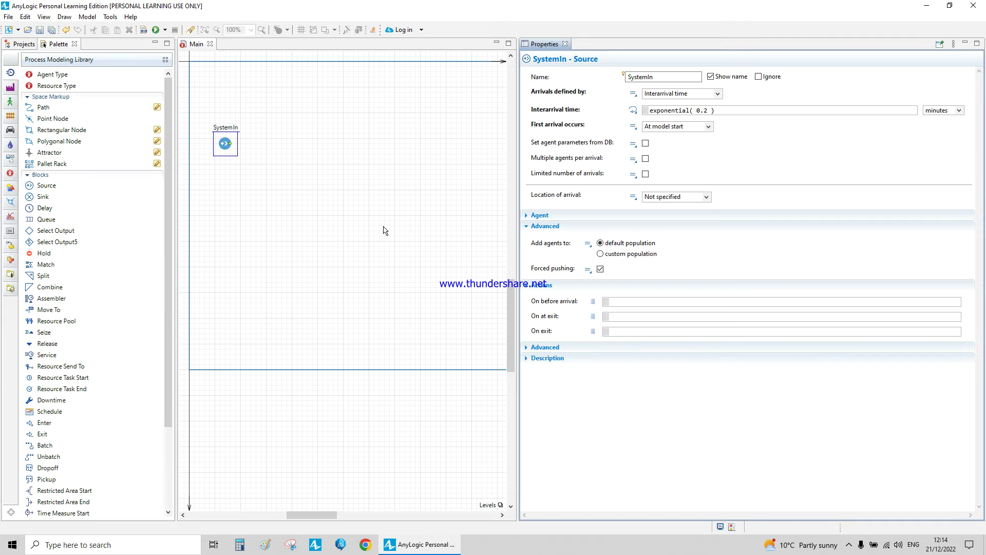
{"action": "left_click", "coordinate": [252, 149]}
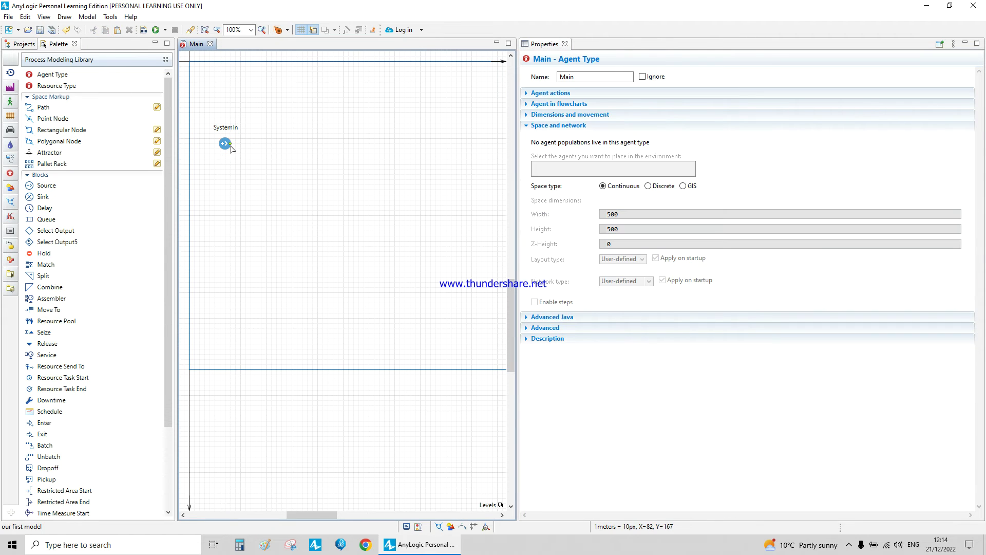
Add a Queue block beside SystemIn and connect the SystemIn output to the queue's input
{"action": "left_click", "coordinate": [262, 30]}
{"action": "left_click_drag", "start_coordinate": [222, 161], "coordinate": [261, 222]}
{"action": "left_click_drag", "start_coordinate": [227, 139], "coordinate": [279, 196]}
{"action": "left_click_drag", "start_coordinate": [509, 320], "coordinate": [510, 307]}
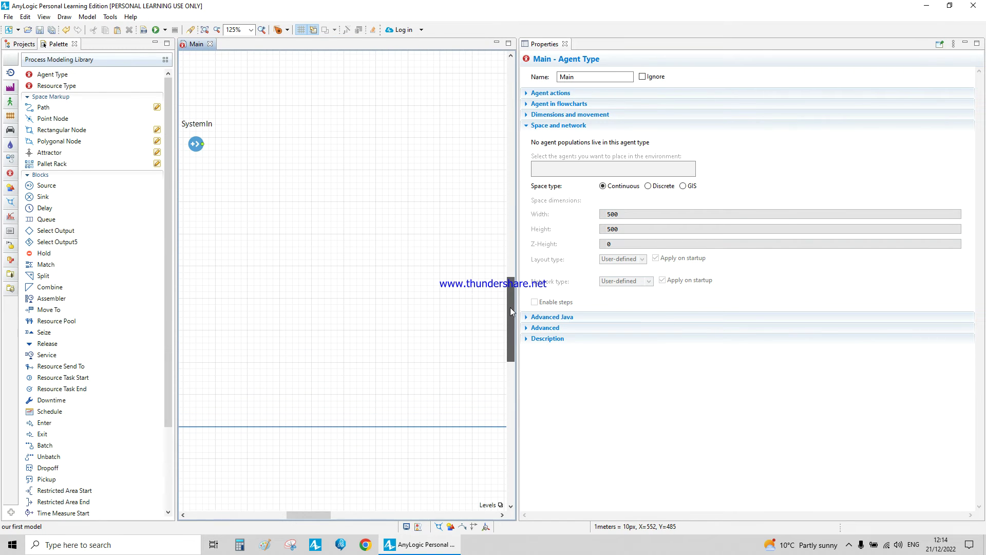
{"action": "left_click_drag", "start_coordinate": [313, 513], "coordinate": [308, 512]}
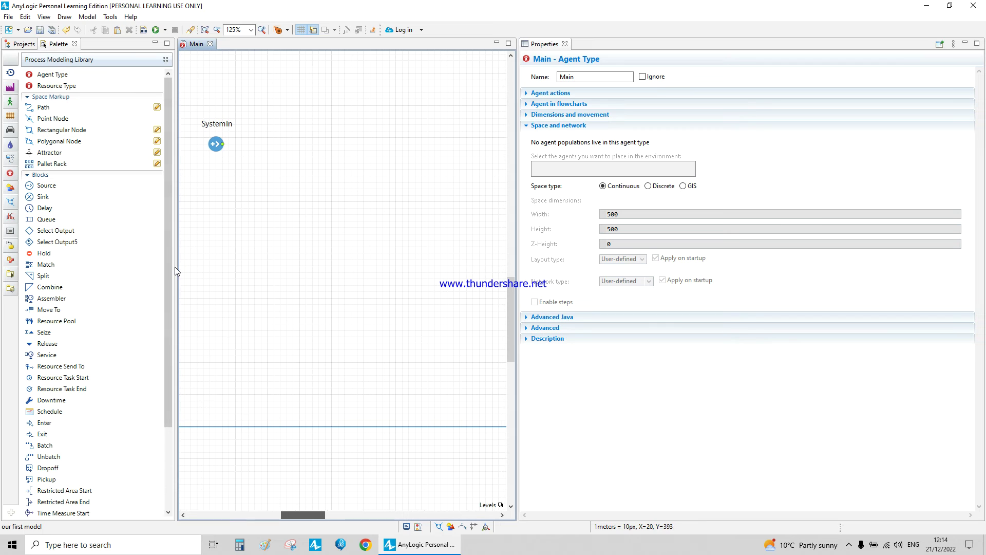
{"action": "left_click_drag", "start_coordinate": [48, 219], "coordinate": [289, 144]}
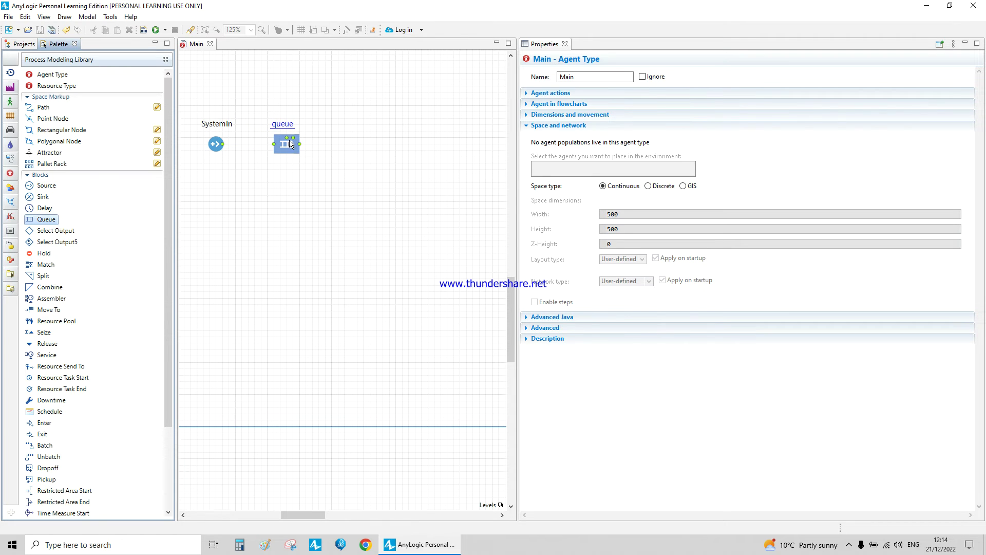
{"action": "left_click_drag", "start_coordinate": [223, 146], "coordinate": [275, 146]}
{"action": "left_click", "coordinate": [256, 204]}
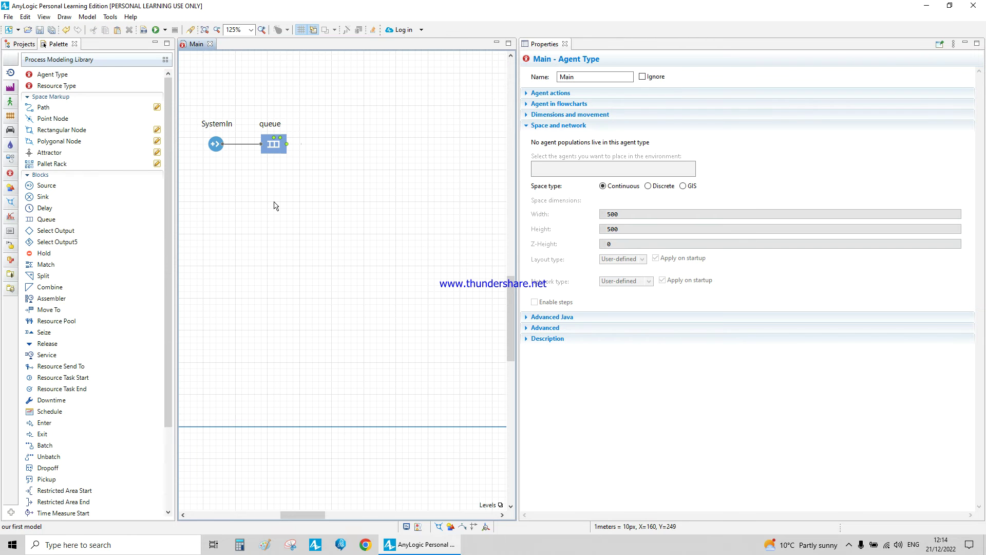
Rename the Queue block as queueaheadofprocess
{"action": "left_click", "coordinate": [273, 152]}
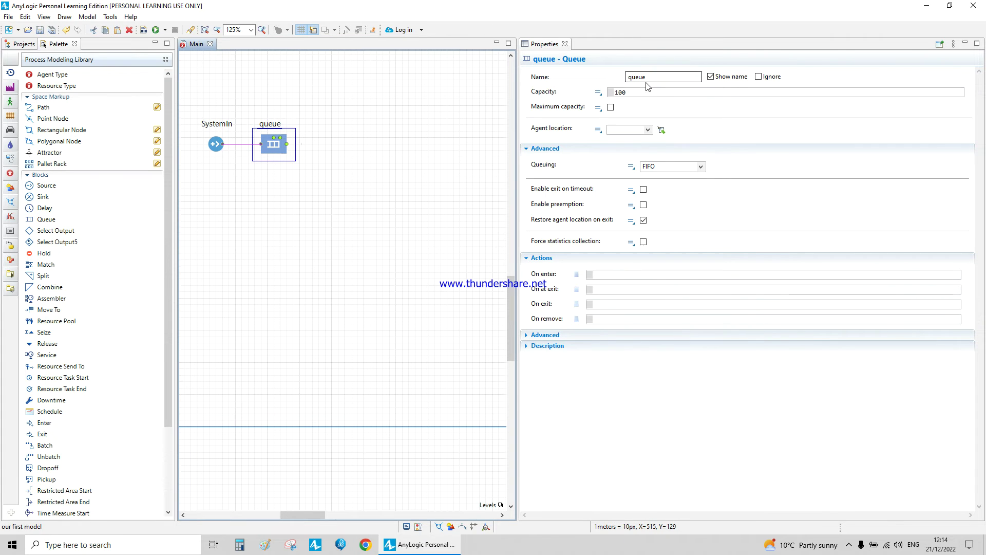
{"action": "left_click", "coordinate": [633, 78]}
{"action": "type", "text": "aheadofprocess"}
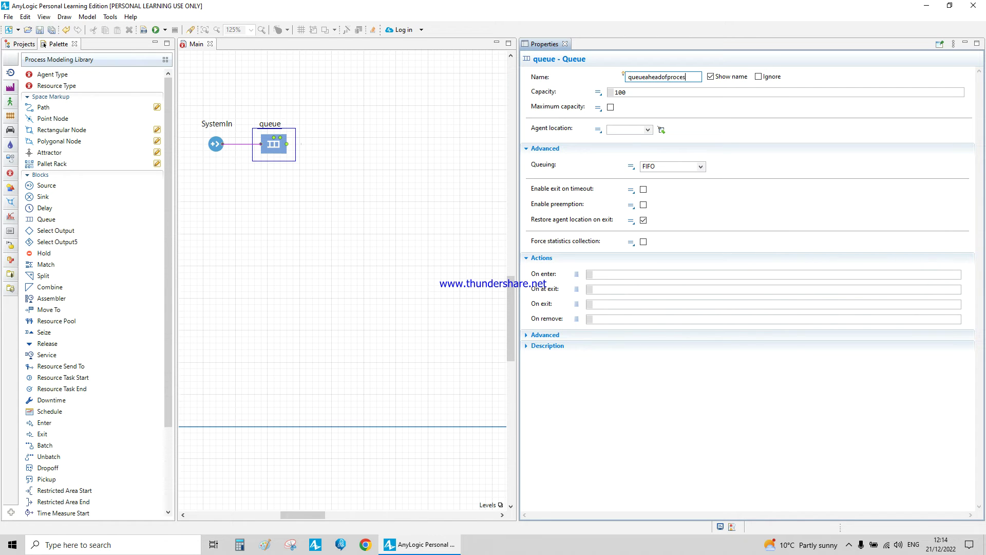
Enable maximum capacity and forced statistics collection for the queueaheadofprocess block
{"action": "left_click", "coordinate": [610, 109]}
{"action": "left_click", "coordinate": [611, 107]}
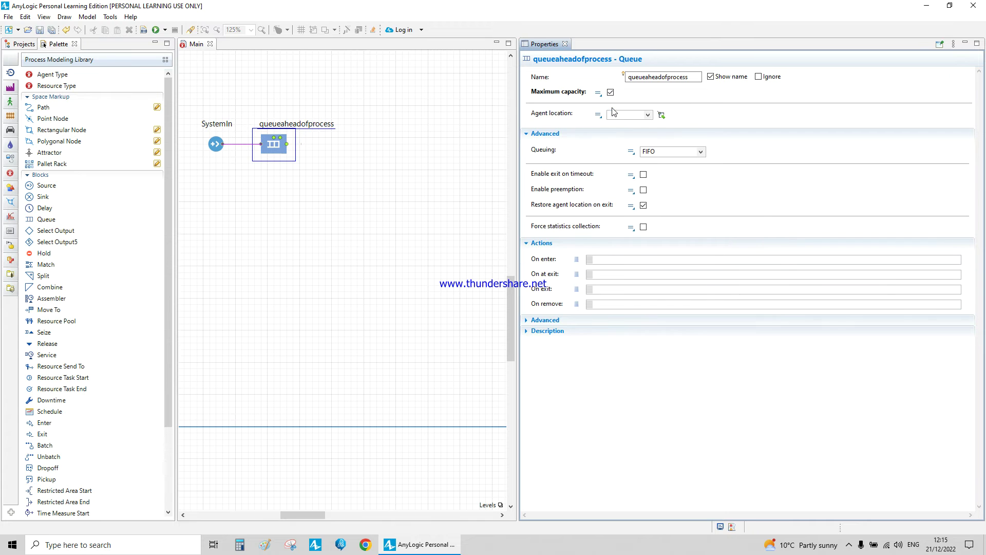
{"action": "left_click", "coordinate": [643, 227]}
{"action": "left_click", "coordinate": [223, 149]}
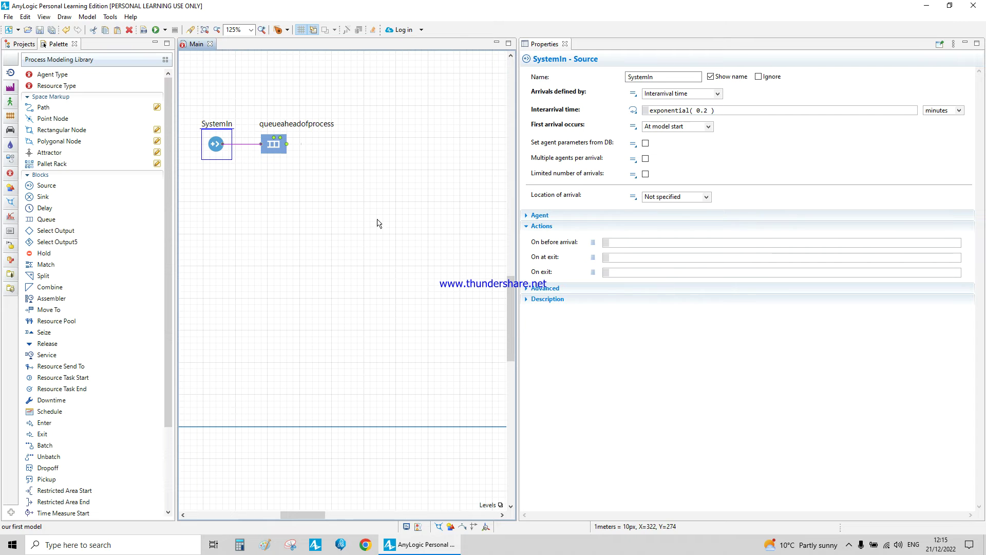
{"action": "left_click", "coordinate": [547, 219]}
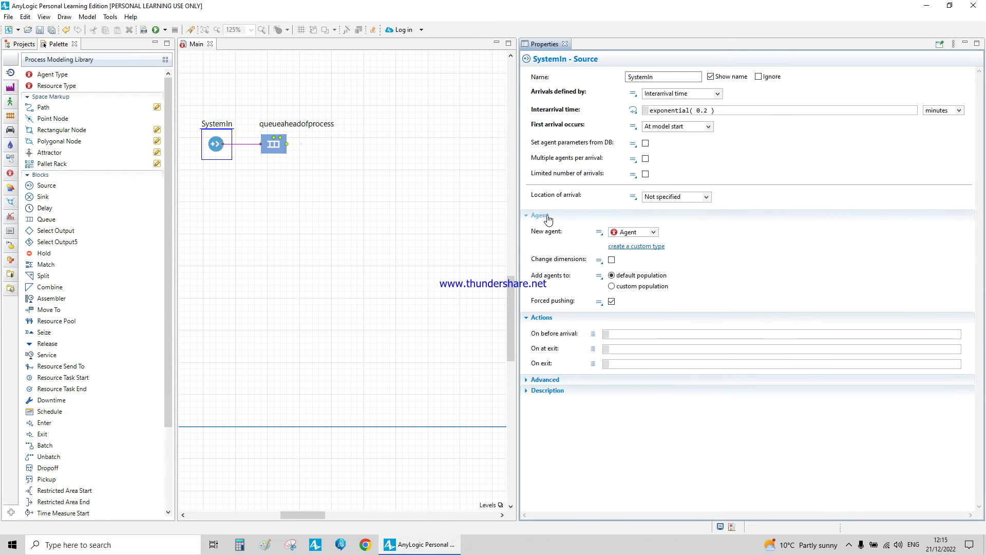
{"action": "left_click", "coordinate": [548, 219]}
{"action": "left_click", "coordinate": [339, 207]}
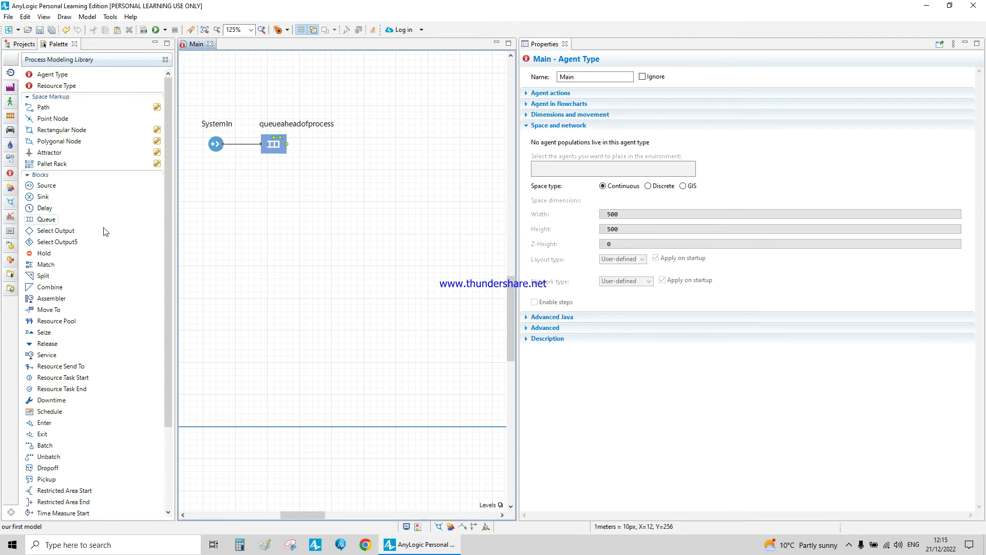
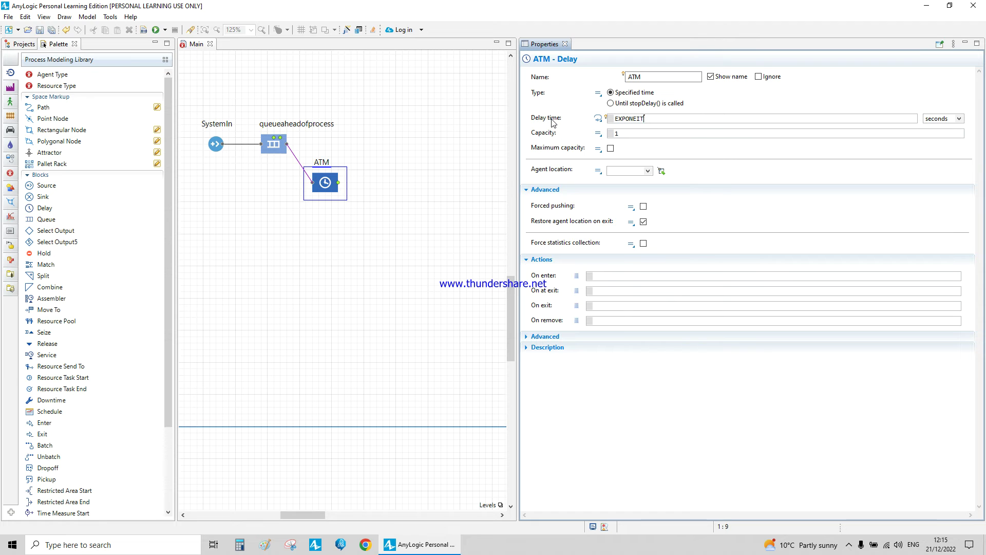
Set the ATM block's delay time to EXPONENTIAL(0.25) in minutes
{"action": "type", "text": "TIA"}
{"action": "left_click", "coordinate": [951, 129]}
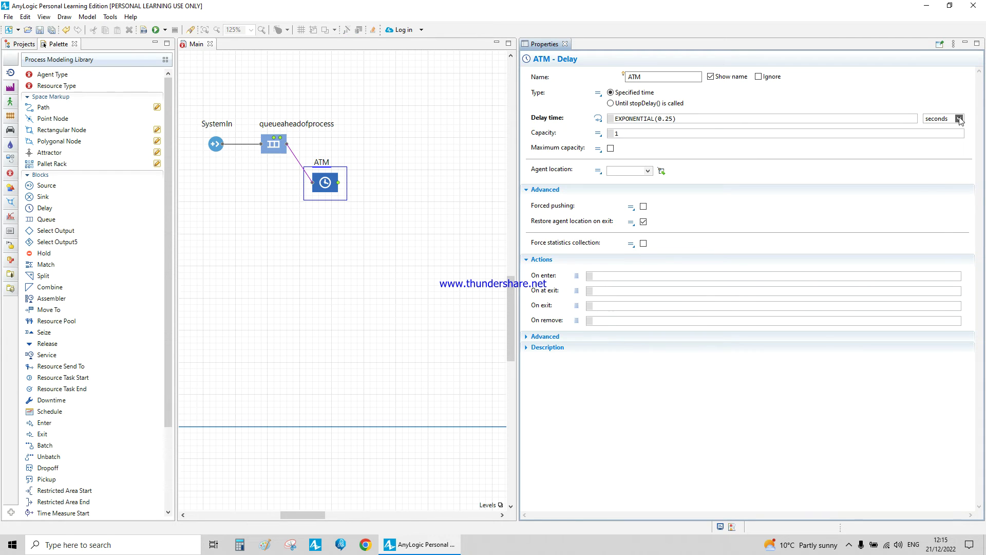
{"action": "left_click", "coordinate": [959, 119]}
{"action": "left_click", "coordinate": [944, 150]}
{"action": "left_click", "coordinate": [298, 232]}
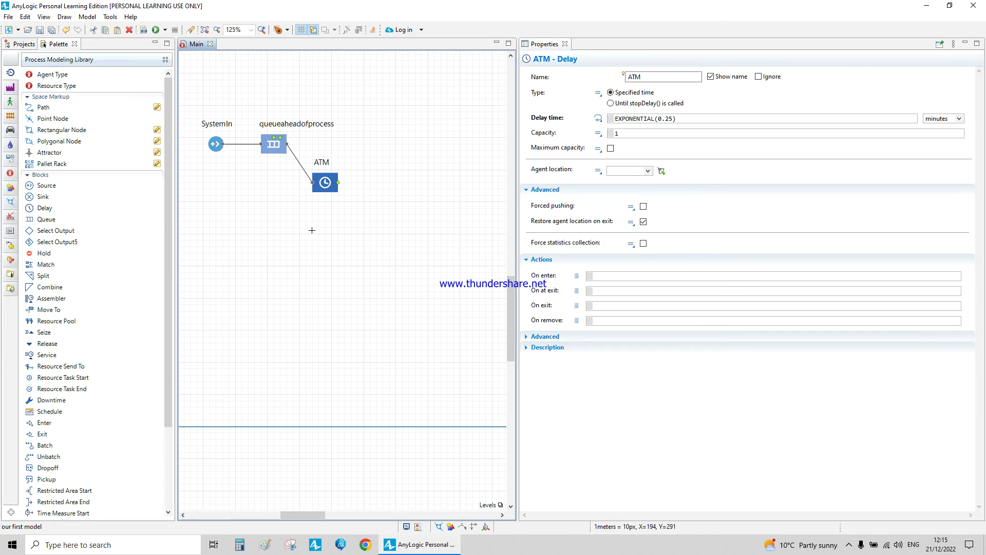
Replace the ATM delay time with a copy of SystemIn's interarrival expression, changed to exponential( 0.25 )
{"action": "left_click", "coordinate": [216, 144]}
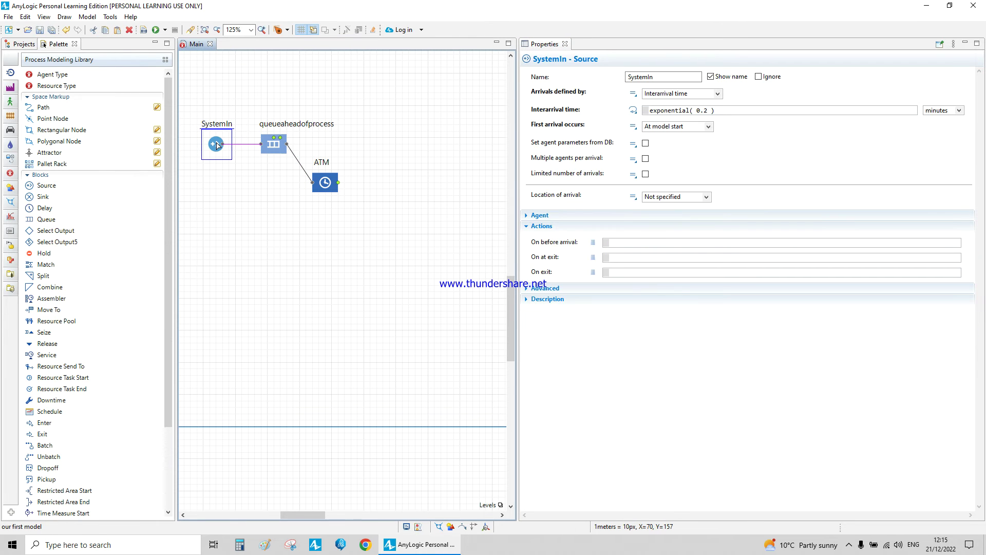
{"action": "left_click_drag", "start_coordinate": [711, 111], "coordinate": [638, 113]}
{"action": "key", "text": "ctrl+c"}
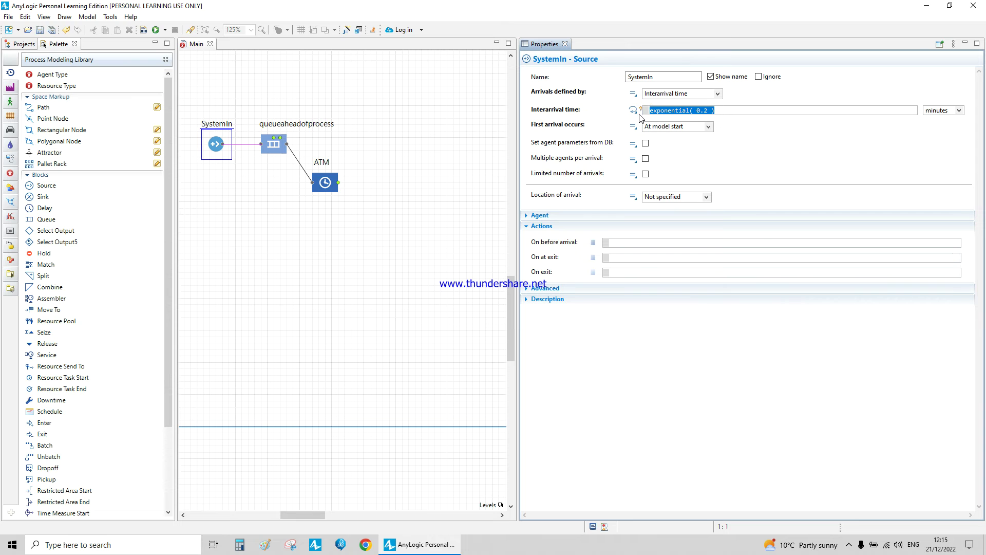
{"action": "left_click", "coordinate": [321, 183]}
{"action": "left_click_drag", "start_coordinate": [688, 118], "coordinate": [570, 125]}
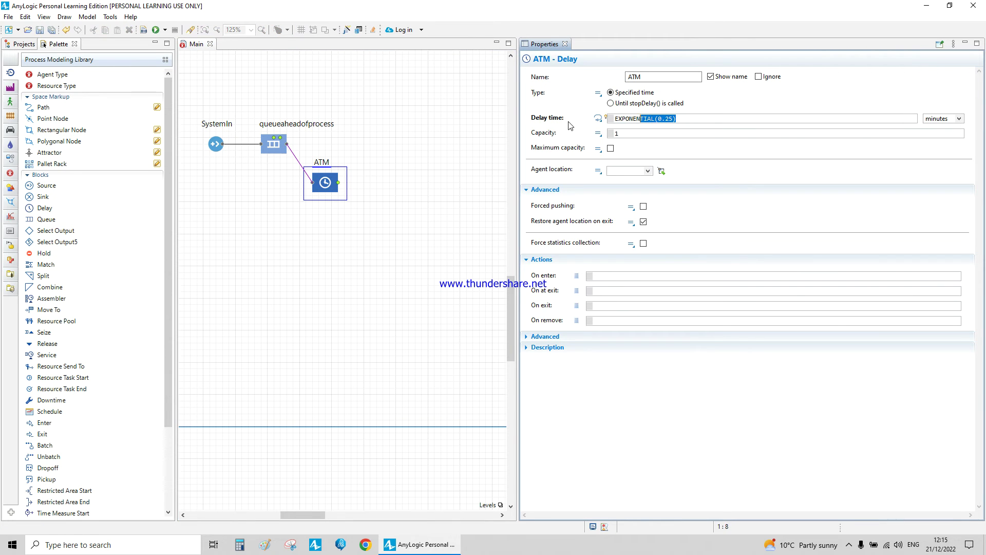
{"action": "left_click_drag", "start_coordinate": [678, 118], "coordinate": [555, 124]}
{"action": "key", "text": "ctrl+v"}
{"action": "type", "text": "5"}
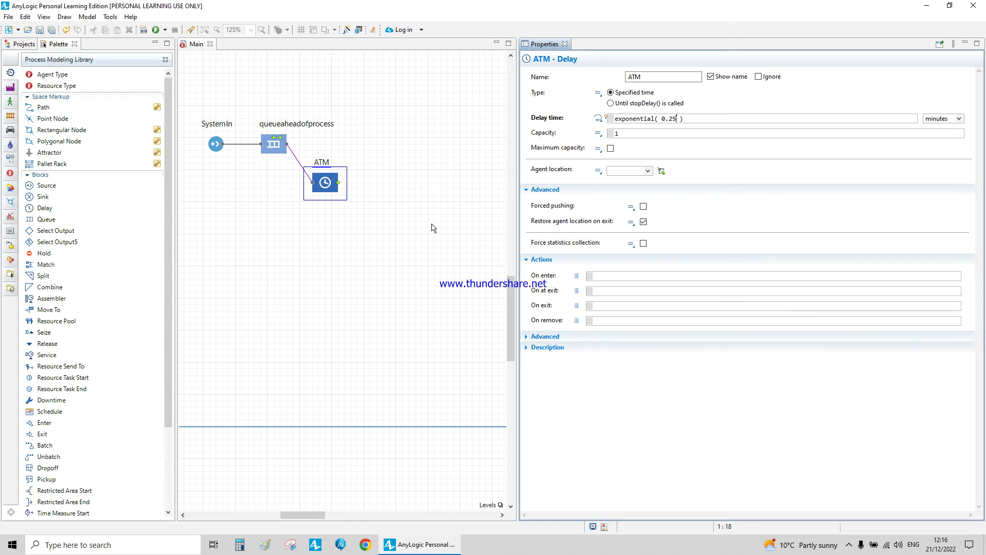
{"action": "left_click", "coordinate": [395, 146]}
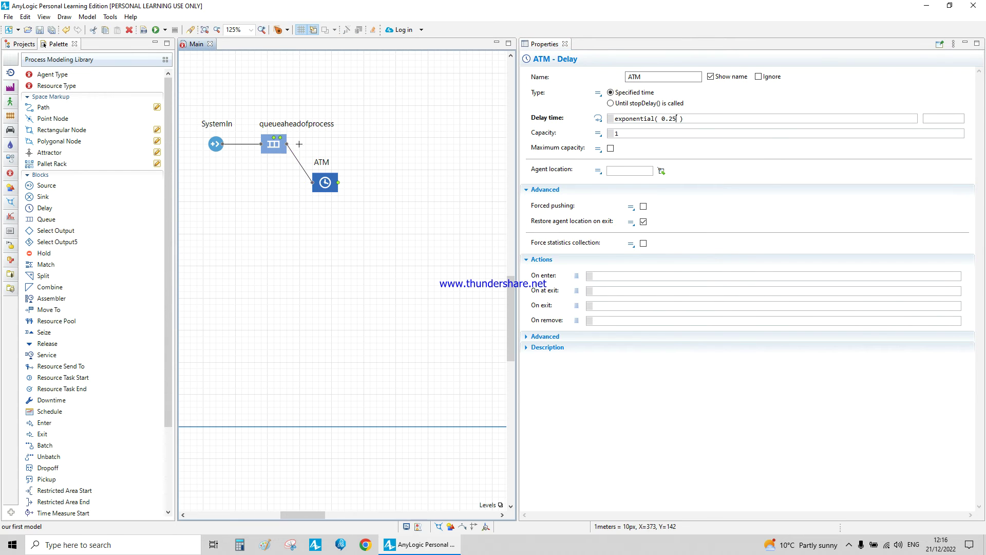
Check the queue block's settings and enable forced statistics collection for the ATM block as well
{"action": "left_click", "coordinate": [269, 148]}
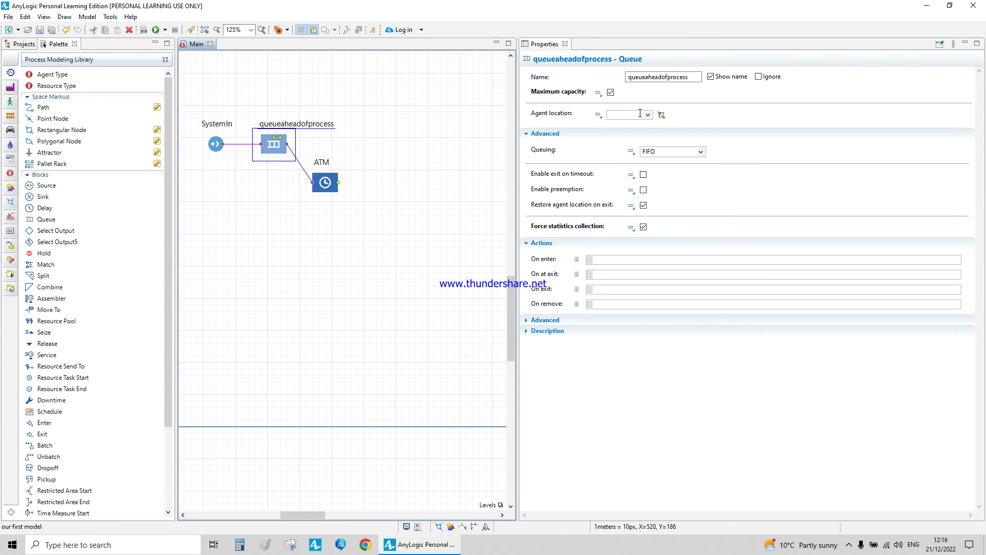
{"action": "left_click", "coordinate": [331, 188]}
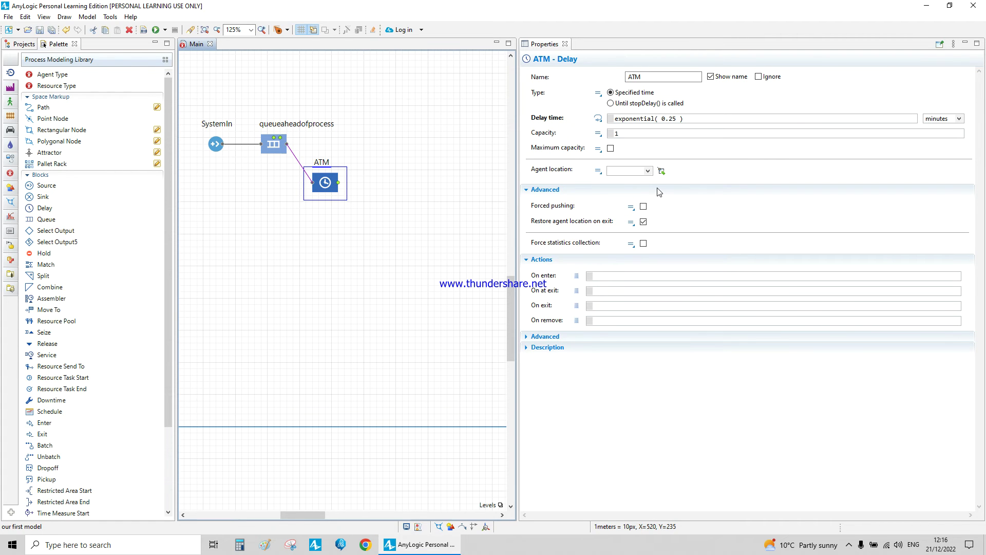
{"action": "left_click", "coordinate": [643, 243]}
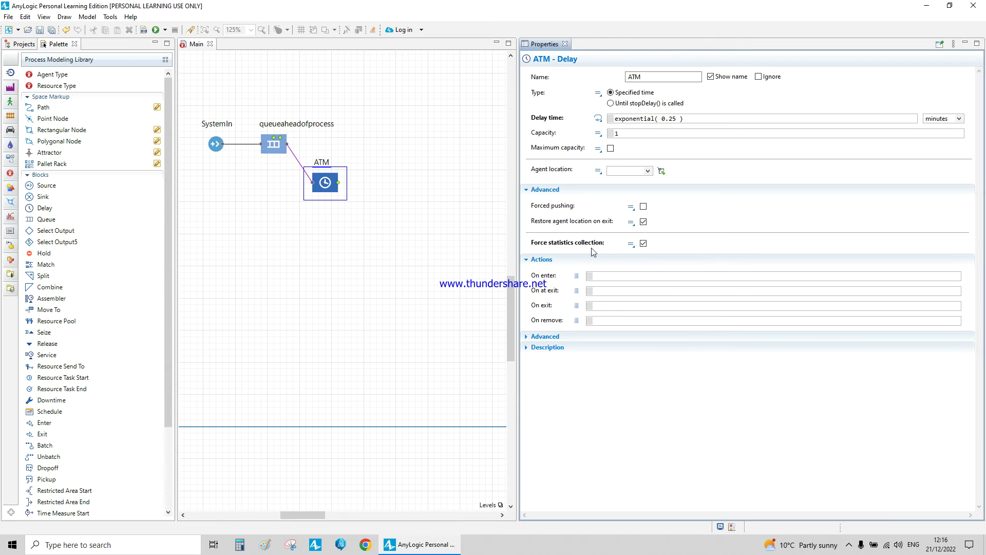
{"action": "left_click", "coordinate": [363, 242]}
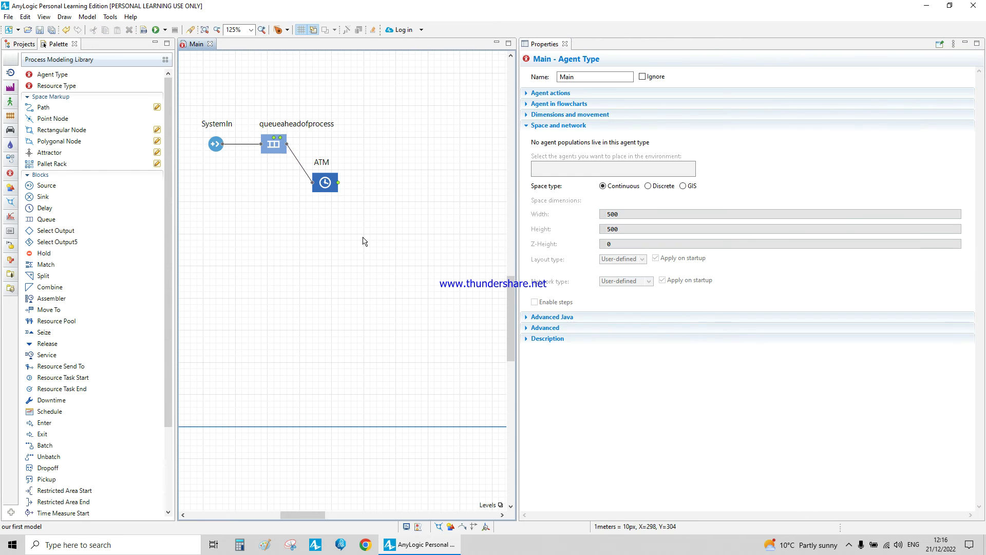
{"action": "left_click", "coordinate": [326, 186]}
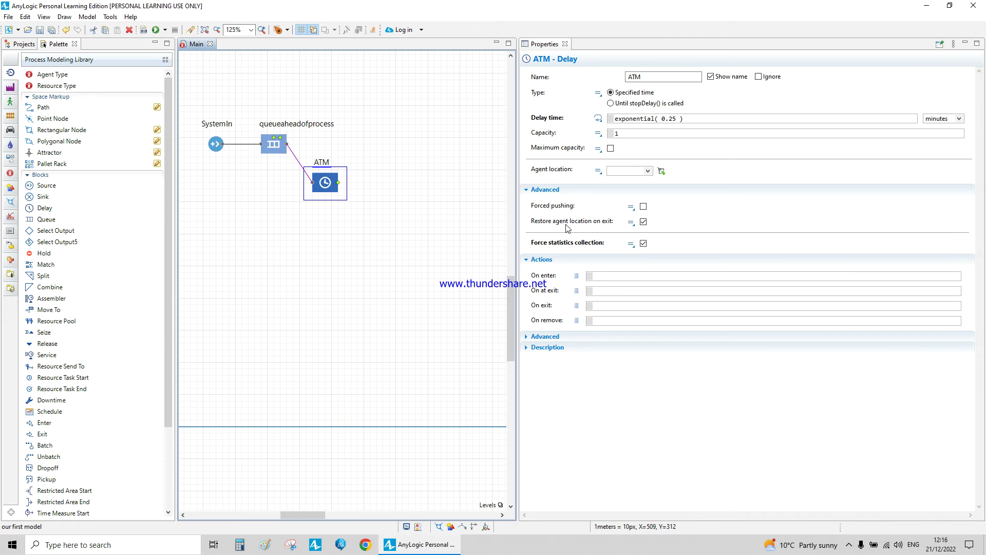
{"action": "mouse_move", "coordinate": [567, 228]}
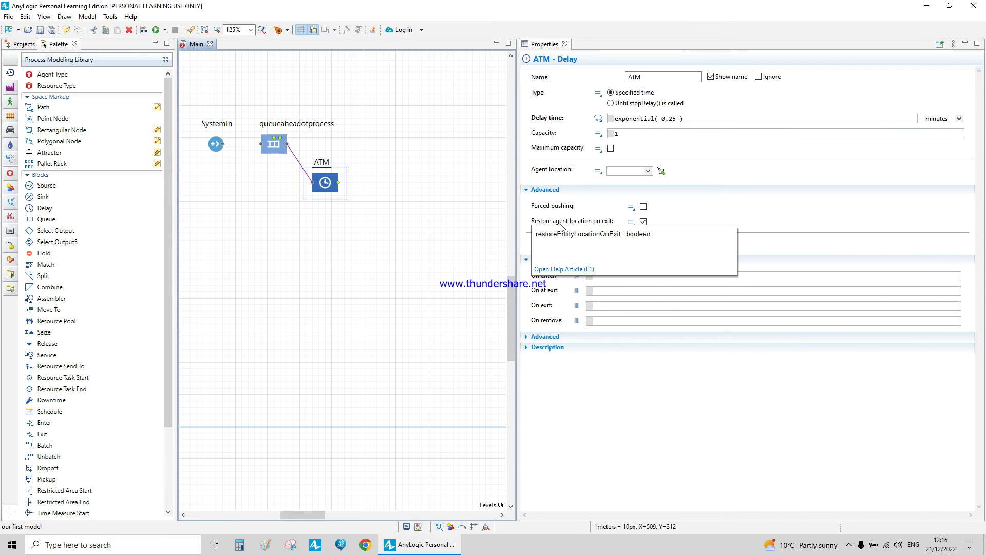
{"action": "left_click", "coordinate": [408, 246]}
Add a Sink block connected to the ATM output and rename it as SystemExit
{"action": "left_click_drag", "start_coordinate": [43, 196], "coordinate": [381, 187]}
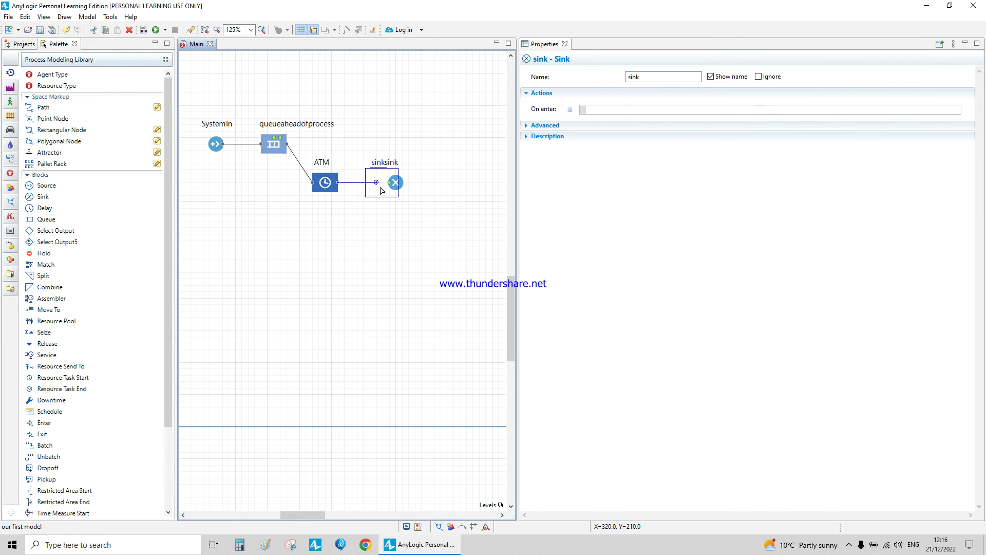
{"action": "left_click", "coordinate": [363, 235]}
{"action": "left_click", "coordinate": [383, 182]}
{"action": "left_click", "coordinate": [644, 76]}
{"action": "type", "text": "sYSTE"}
{"action": "key", "text": "BackSpace"}
{"action": "key", "text": "BackSpace"}
{"action": "key", "text": "BackSpace"}
{"action": "key", "text": "BackSpace"}
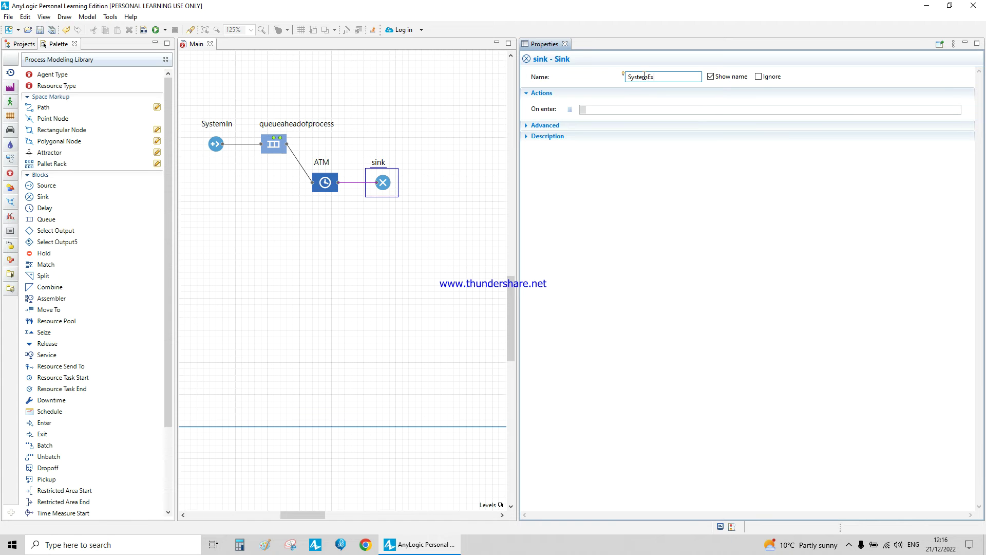
{"action": "left_click", "coordinate": [458, 194]}
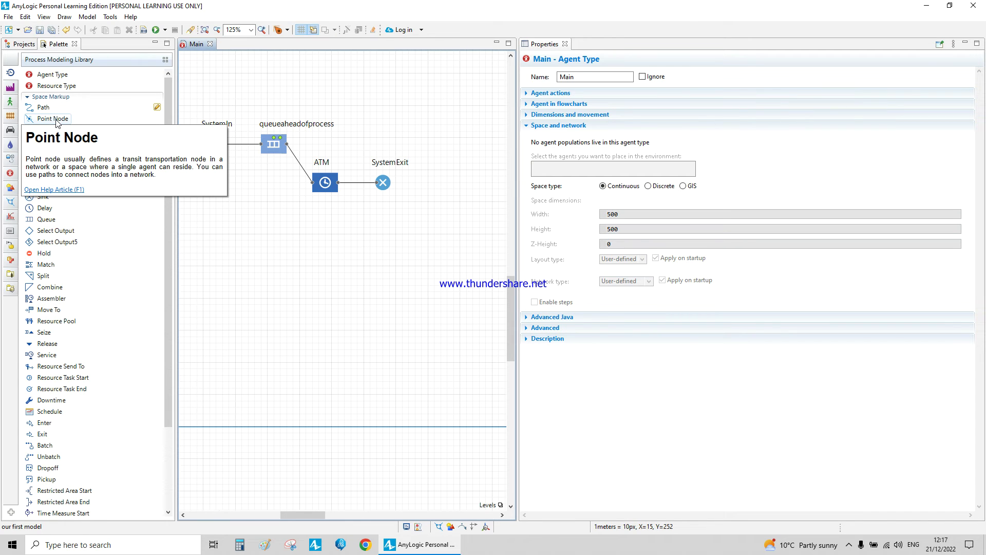
Add a Point Node below SystemIn on the Main diagram and name it ATMnode
{"action": "left_click_drag", "start_coordinate": [54, 118], "coordinate": [223, 228]}
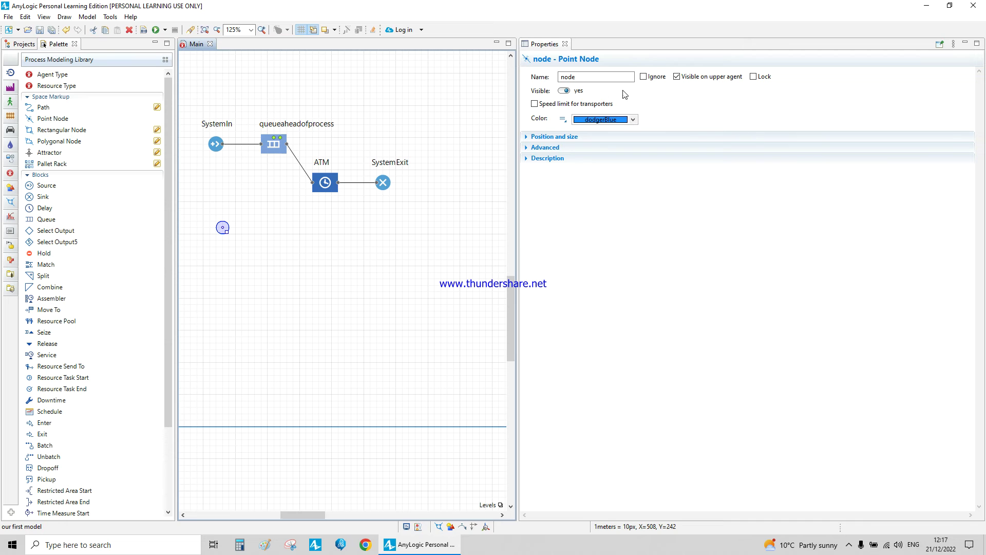
{"action": "double_click", "coordinate": [600, 77]}
{"action": "type", "text": "AtTMO"}
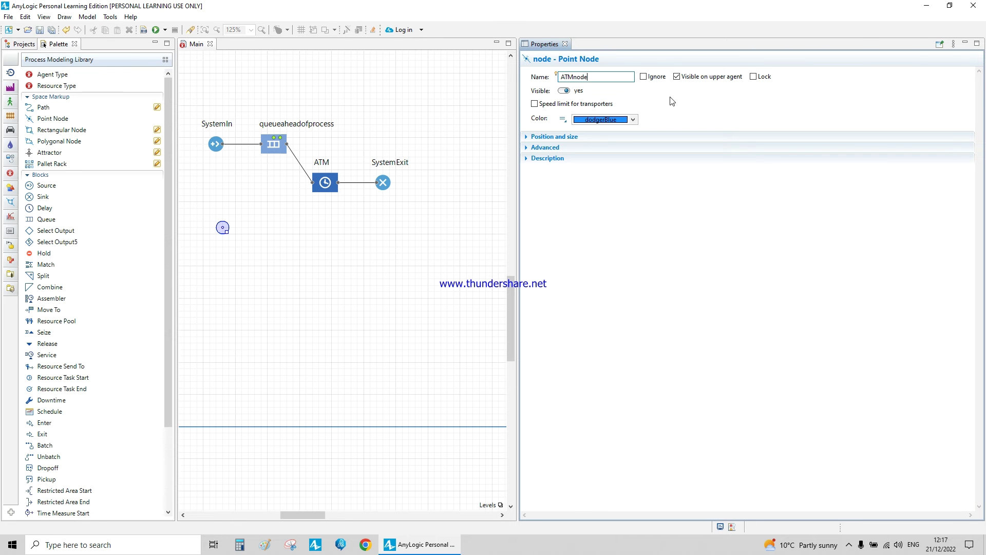
{"action": "left_click", "coordinate": [375, 248]}
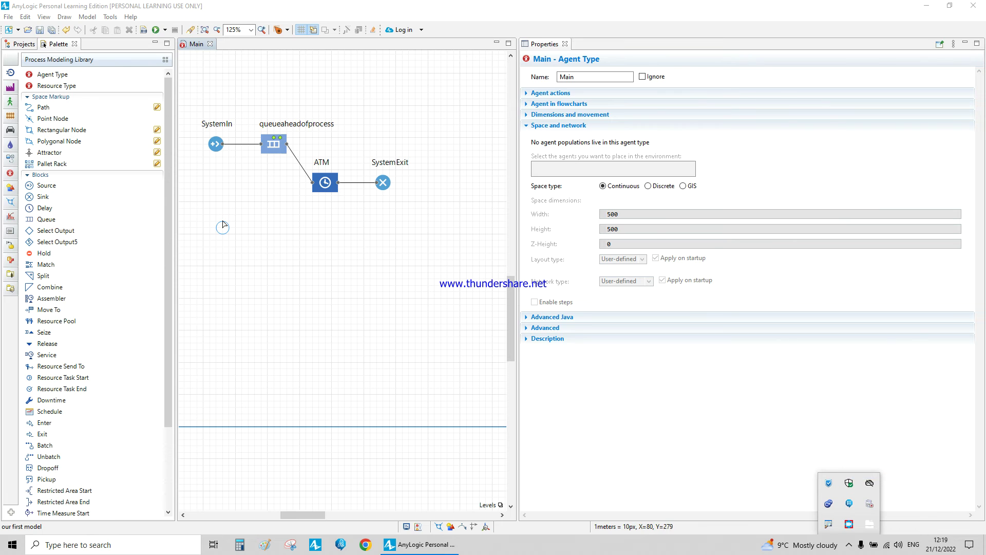
{"action": "left_click", "coordinate": [224, 228]}
{"action": "left_click", "coordinate": [560, 136]}
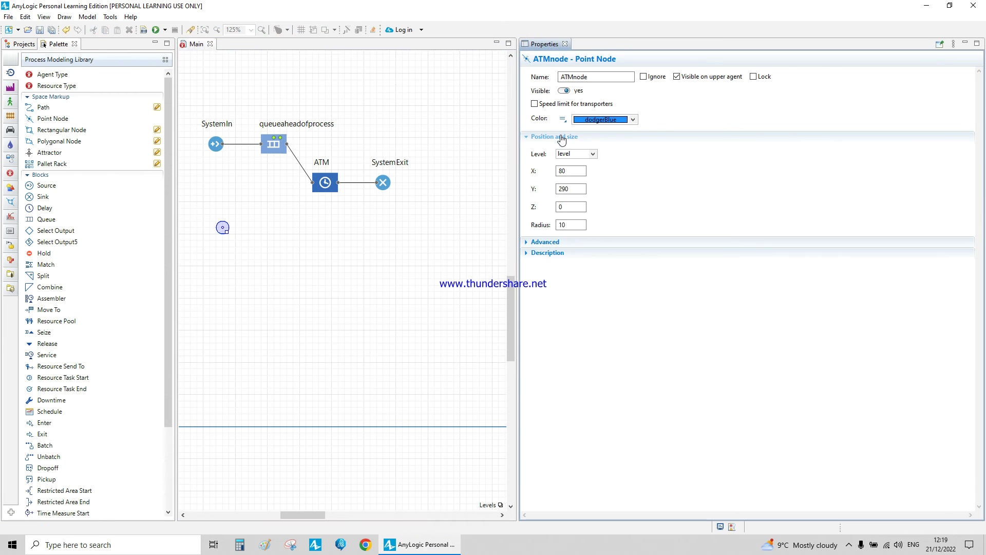
{"action": "left_click", "coordinate": [581, 241]}
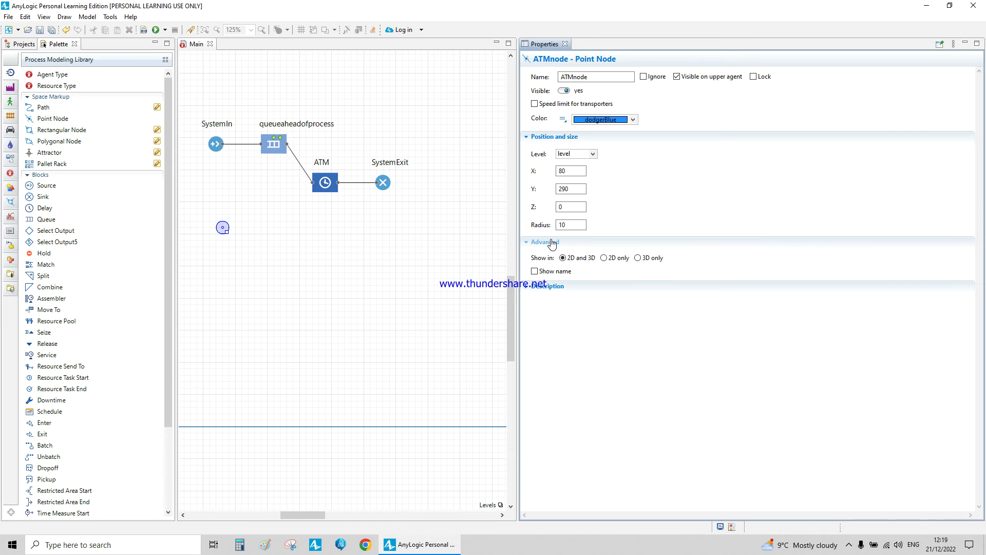
{"action": "left_click", "coordinate": [557, 287]}
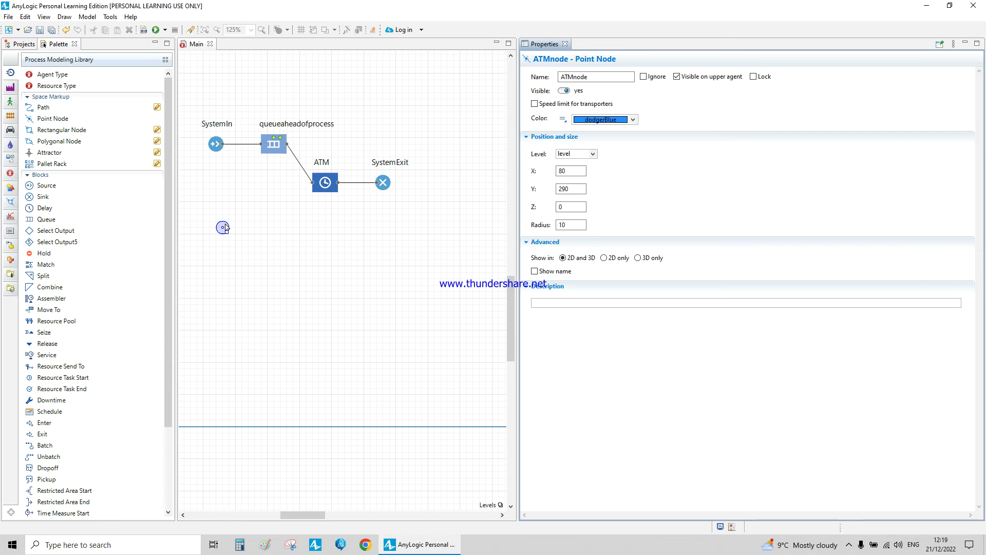
Set the ATM block's agent location to ATMnode and check the link between the block and its node
{"action": "left_click", "coordinate": [333, 189]}
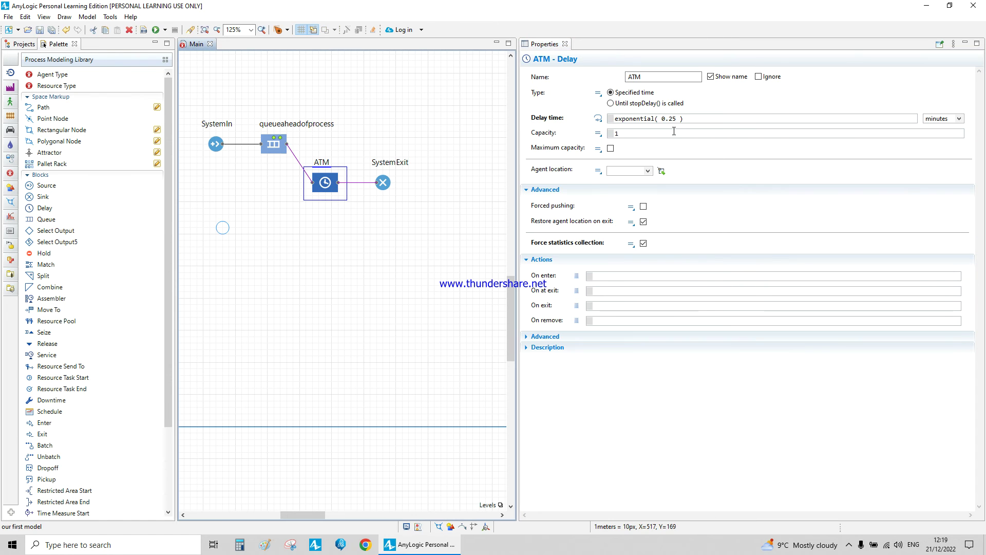
{"action": "left_click", "coordinate": [653, 173]}
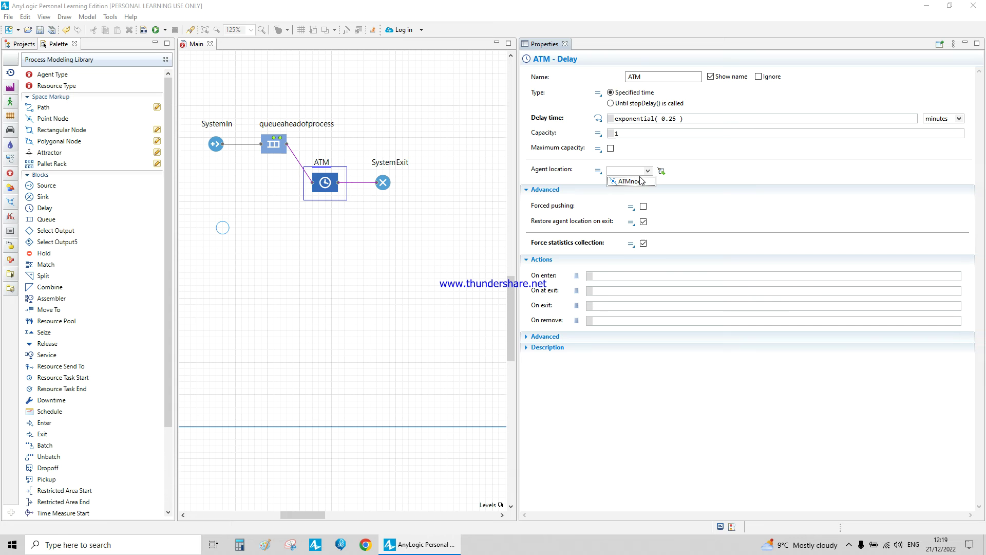
{"action": "left_click", "coordinate": [640, 183]}
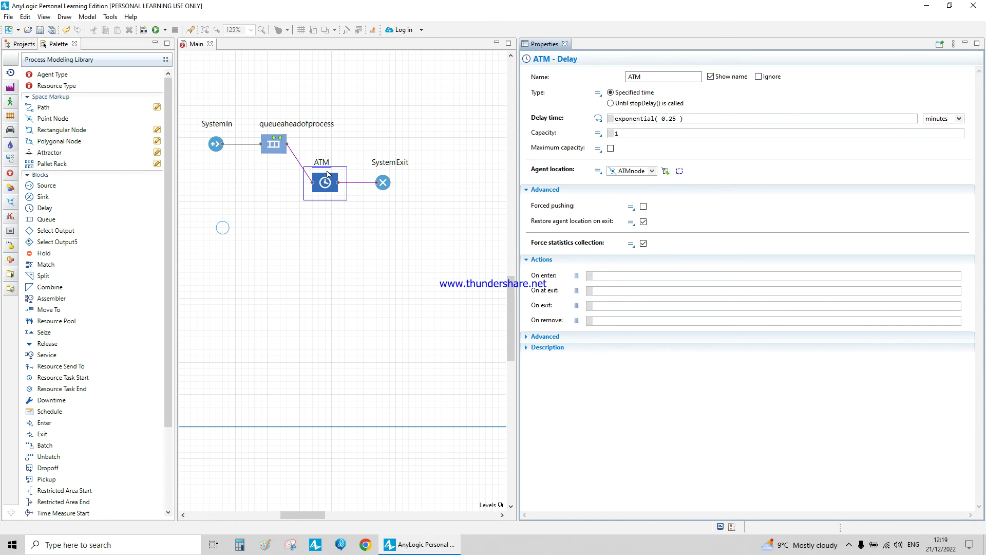
{"action": "left_click", "coordinate": [222, 227]}
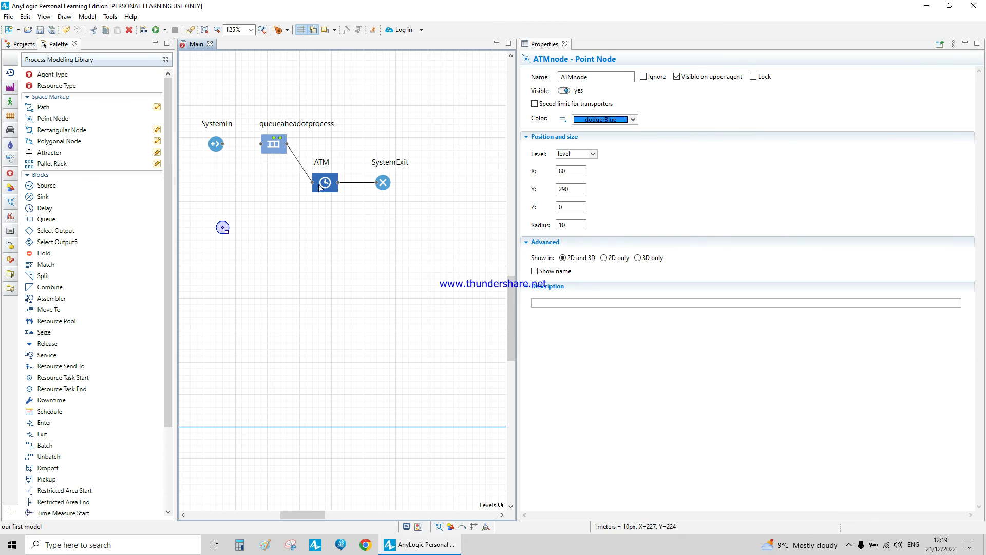
{"action": "left_click", "coordinate": [222, 227]}
{"action": "left_click", "coordinate": [325, 182]}
{"action": "left_click", "coordinate": [284, 239]}
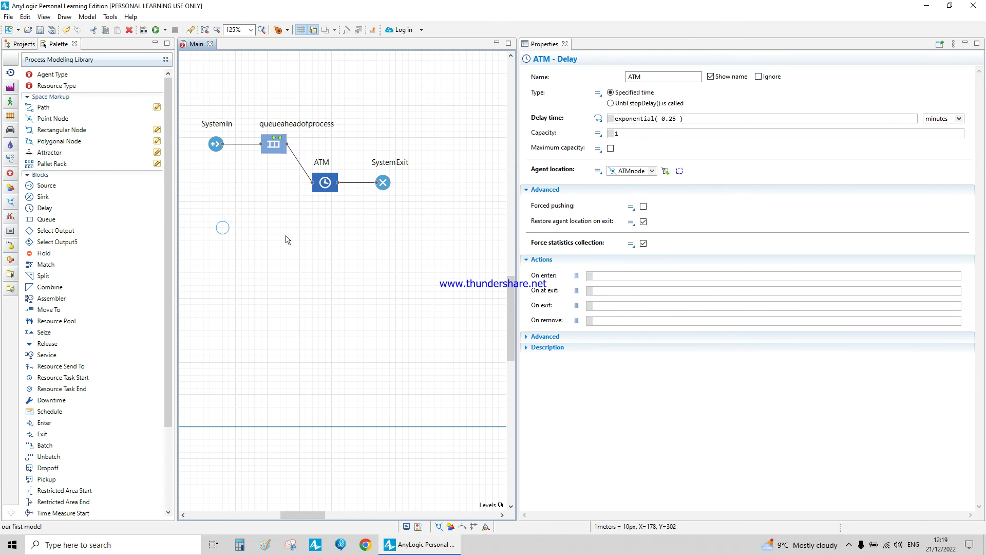
Move ATMnode directly below the ATM block and draw an S-shaped four-point path below the queue block, ending near the node
{"action": "left_click_drag", "start_coordinate": [222, 227], "coordinate": [334, 229]}
{"action": "left_click", "coordinate": [43, 107]}
{"action": "left_click", "coordinate": [235, 195]}
{"action": "left_click", "coordinate": [267, 195]}
{"action": "left_click", "coordinate": [254, 234]}
{"action": "double_click", "coordinate": [286, 234]}
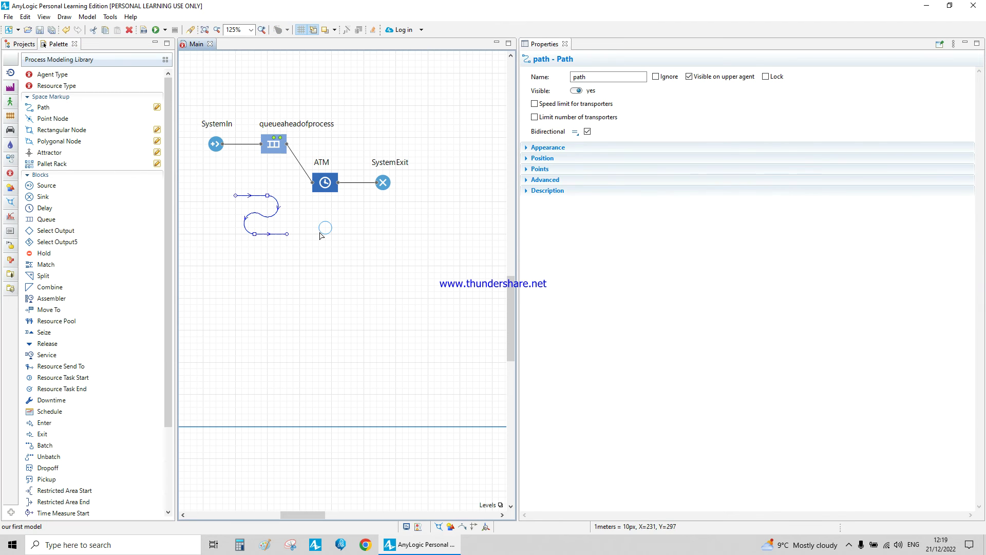
Attach the S-shaped path's end to ATMnode and shift the path's curves away from the node, lengthening the final segment
{"action": "left_click_drag", "start_coordinate": [286, 234], "coordinate": [305, 238]}
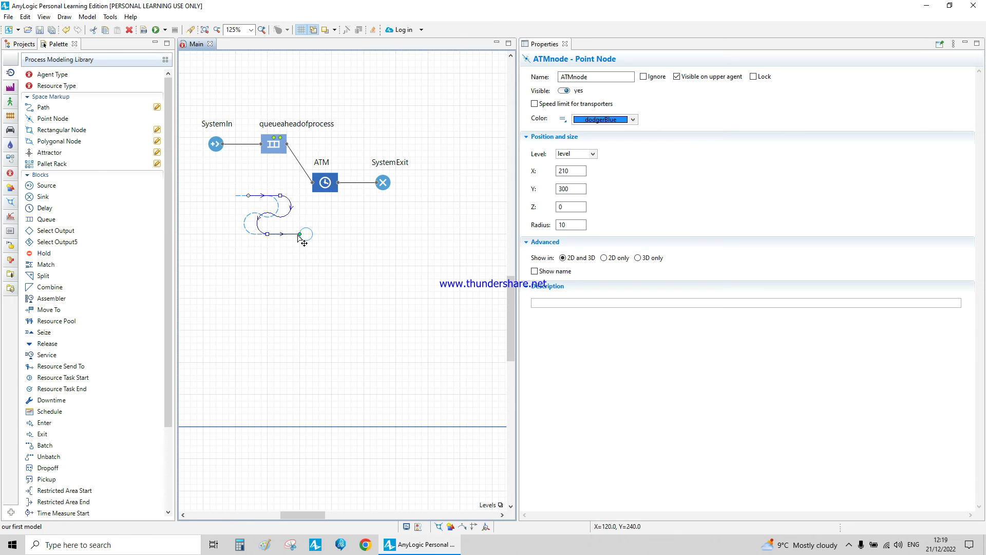
{"action": "left_click", "coordinate": [298, 235]}
{"action": "left_click", "coordinate": [272, 217]}
{"action": "left_click_drag", "start_coordinate": [273, 217], "coordinate": [239, 217]}
{"action": "left_click", "coordinate": [270, 241]}
{"action": "left_click", "coordinate": [267, 237]}
{"action": "left_click_drag", "start_coordinate": [267, 237], "coordinate": [306, 234]}
{"action": "left_click", "coordinate": [288, 259]}
{"action": "left_click", "coordinate": [282, 234]}
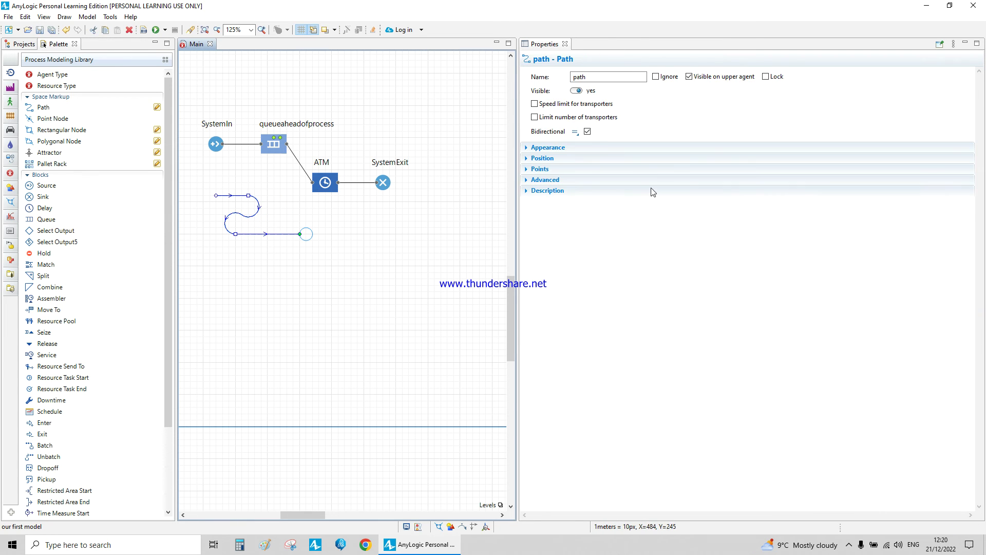
Rename the path as Queuepath and set it as the agent location of the queueaheadofprocess block
{"action": "left_click", "coordinate": [604, 76]}
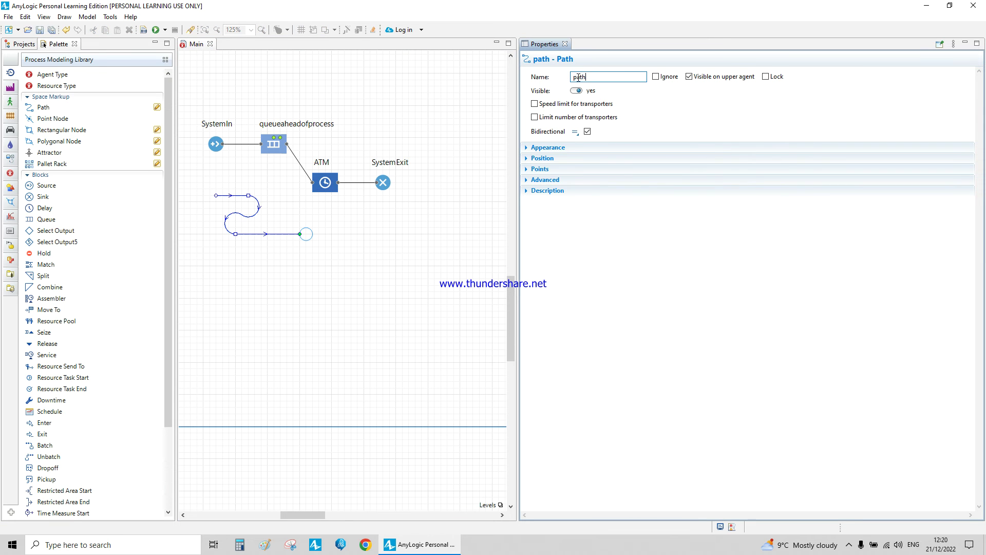
{"action": "type", "text": "Queue"}
{"action": "left_click", "coordinate": [276, 148]}
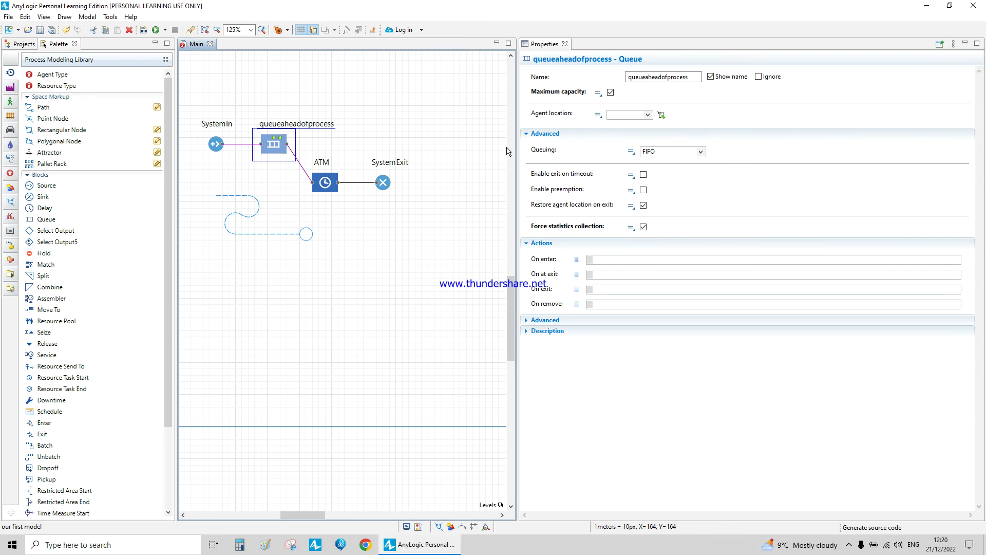
{"action": "left_click", "coordinate": [648, 115]}
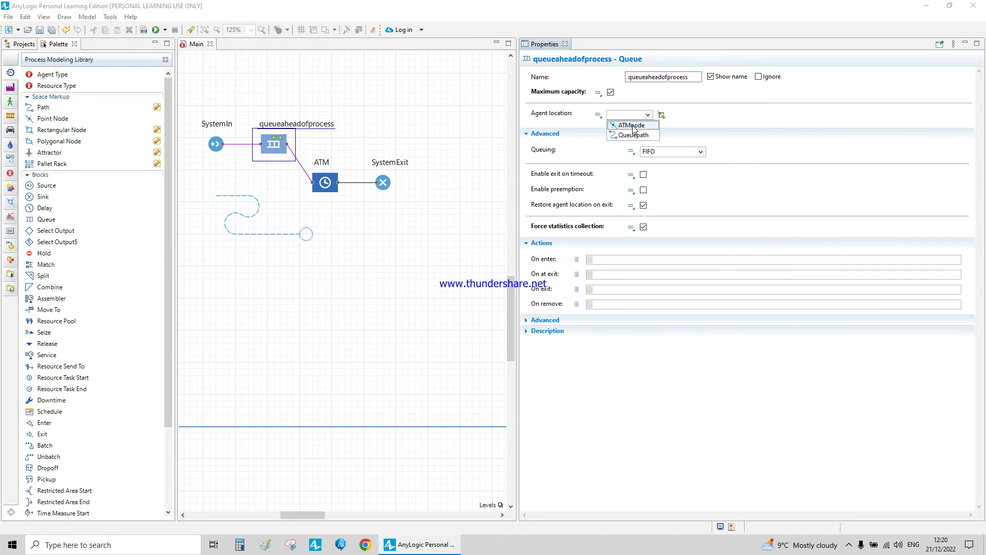
{"action": "left_click", "coordinate": [633, 135]}
{"action": "left_click", "coordinate": [224, 76]}
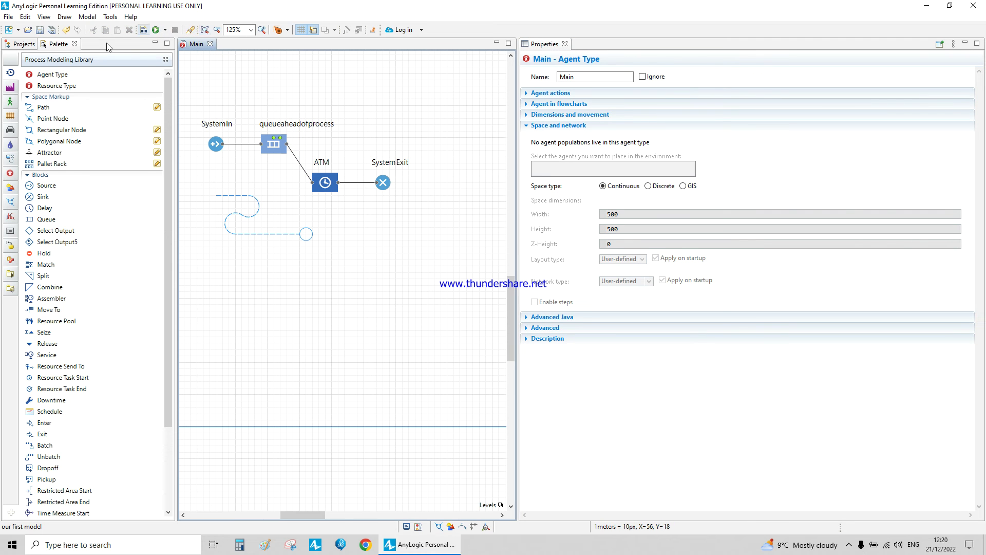
Open the project's Simulation experiment settings and set its real time scale to 10
{"action": "left_click", "coordinate": [54, 75]}
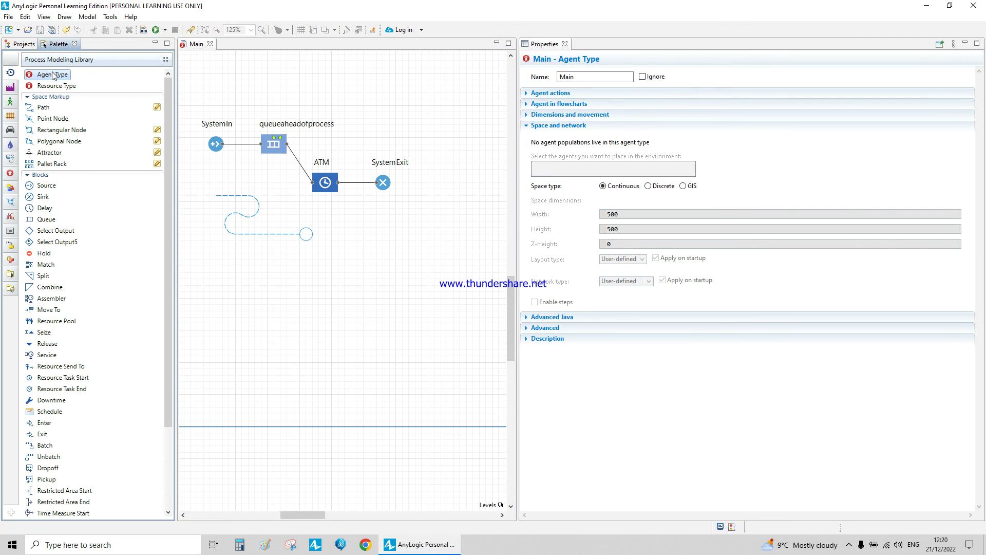
{"action": "left_click", "coordinate": [24, 44]}
{"action": "left_click", "coordinate": [53, 74]}
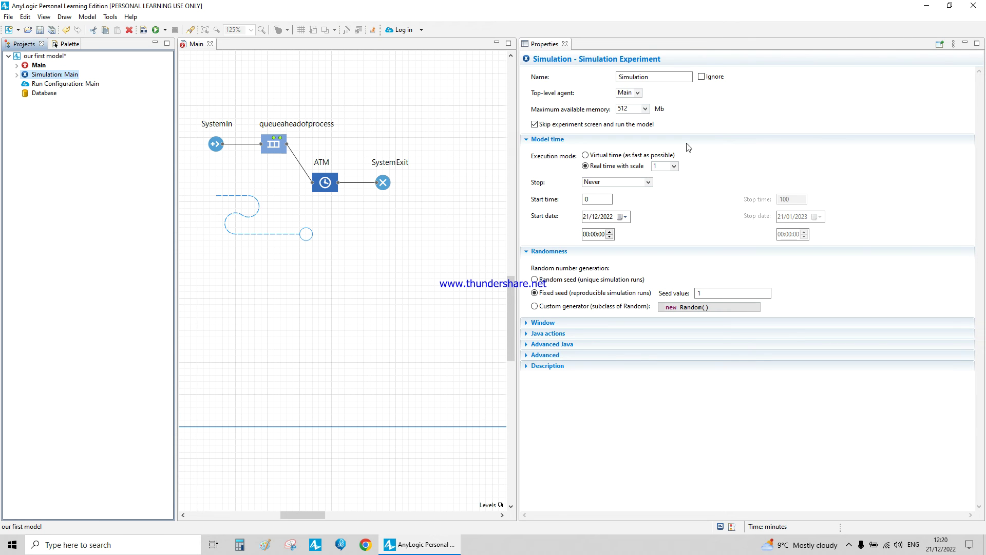
{"action": "left_click", "coordinate": [675, 166]}
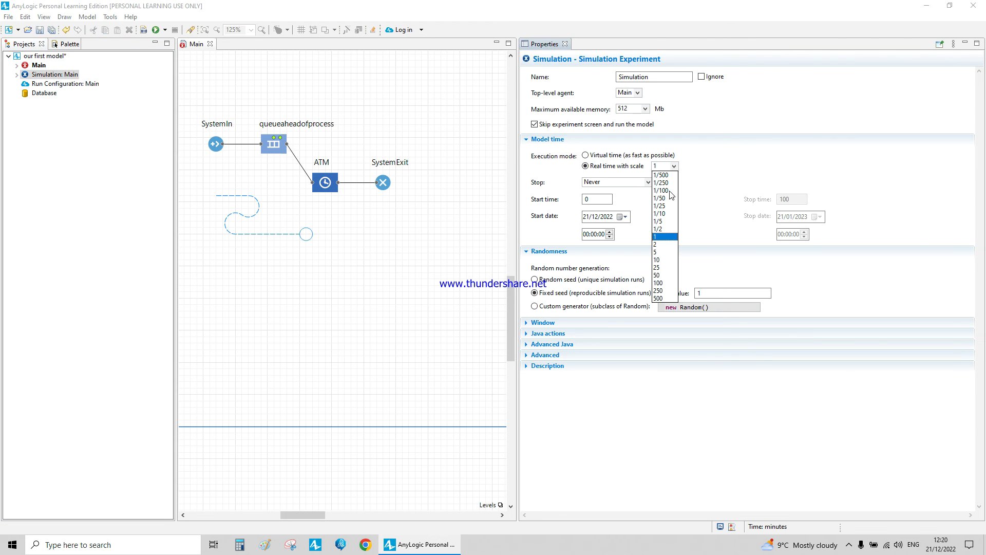
{"action": "left_click", "coordinate": [666, 247]}
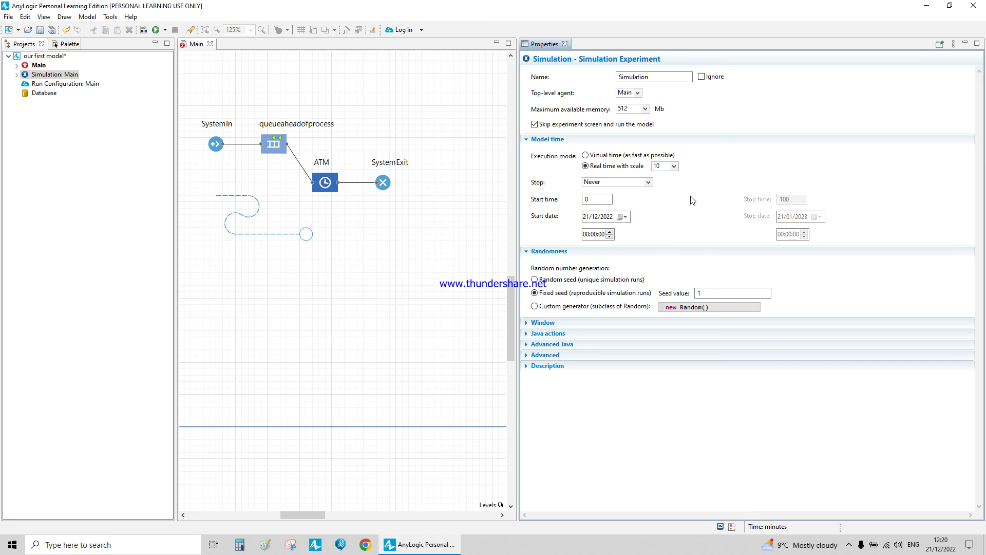
Set the Simulation experiment to stop at a specified time, with a stop time of 1440
{"action": "left_click", "coordinate": [648, 182]}
{"action": "left_click", "coordinate": [625, 191]}
{"action": "double_click", "coordinate": [781, 199]}
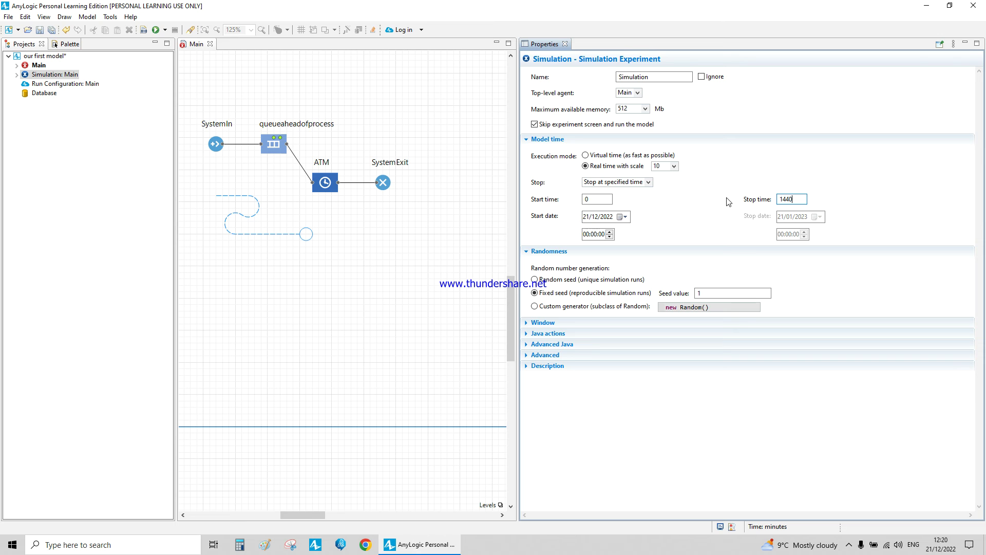
{"action": "left_click", "coordinate": [408, 272]}
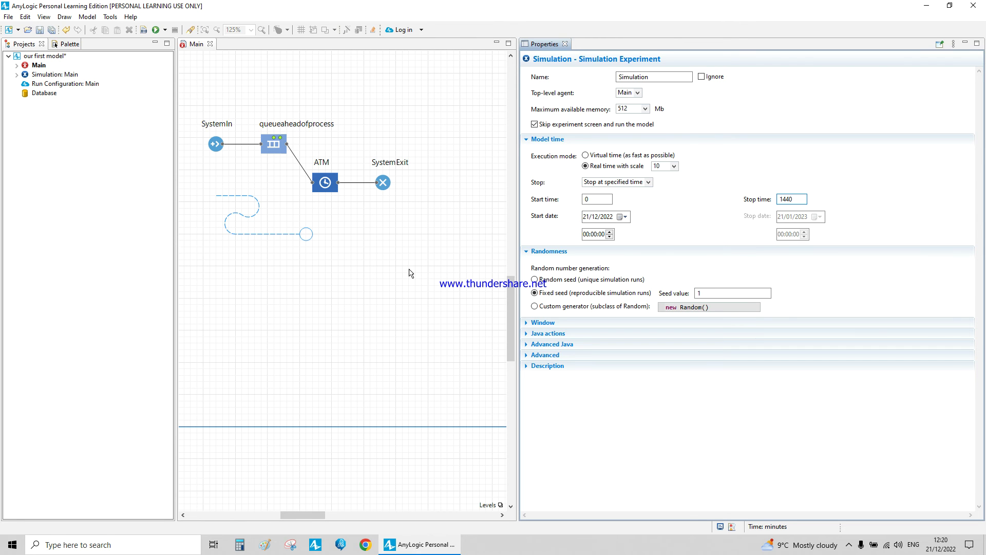
Widen the Main diagram area, then build the model and run the simulation in a maximized window
{"action": "left_click_drag", "start_coordinate": [517, 90], "coordinate": [620, 91]}
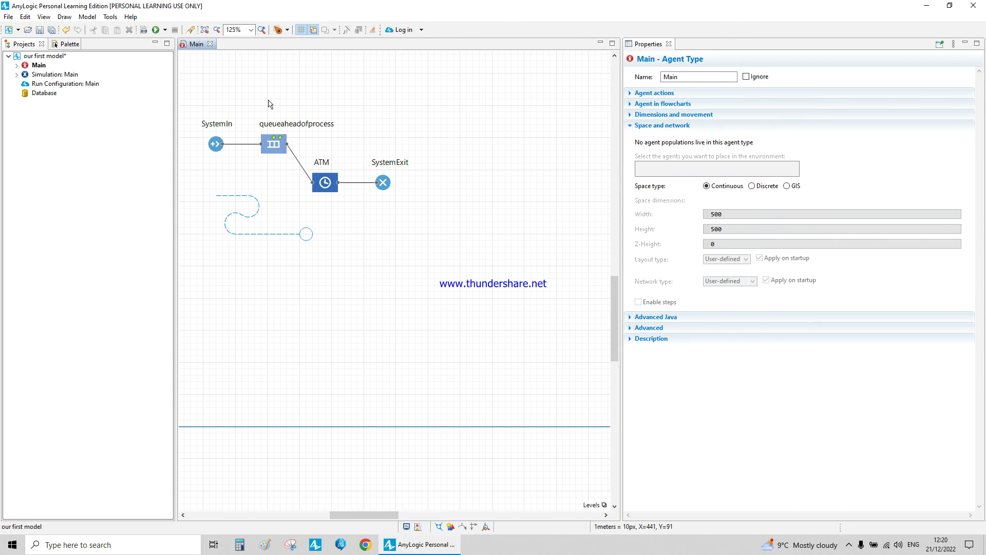
{"action": "left_click", "coordinate": [88, 17]}
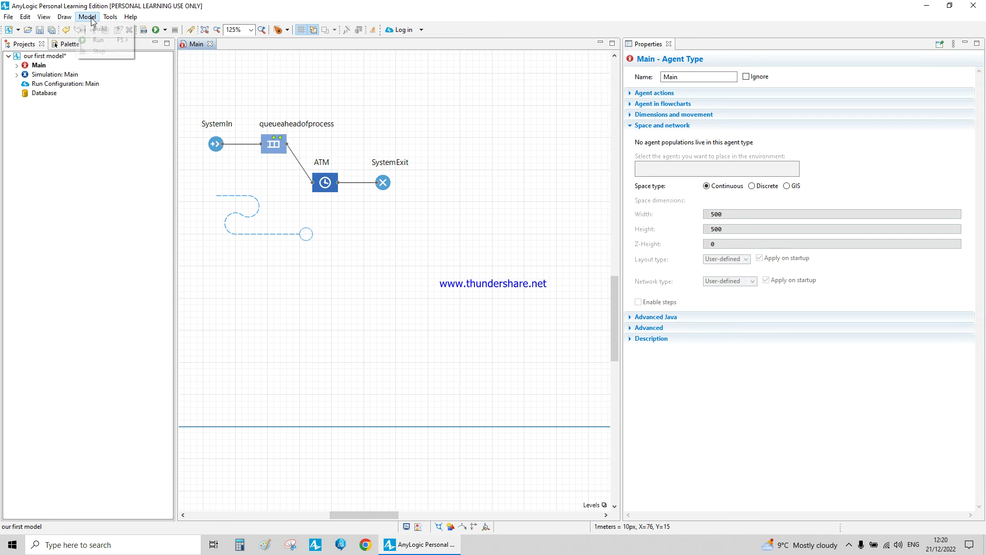
{"action": "left_click", "coordinate": [269, 78]}
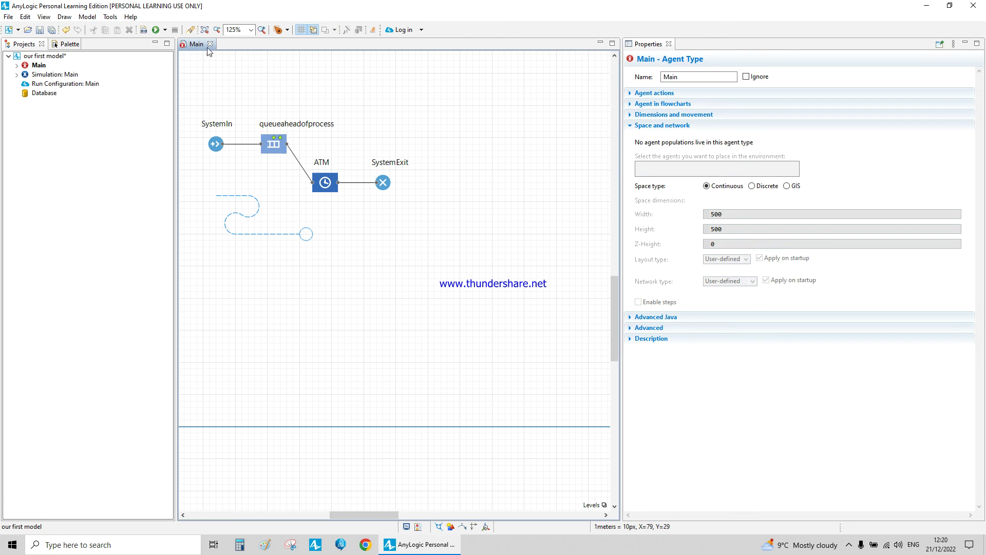
{"action": "left_click", "coordinate": [144, 30]}
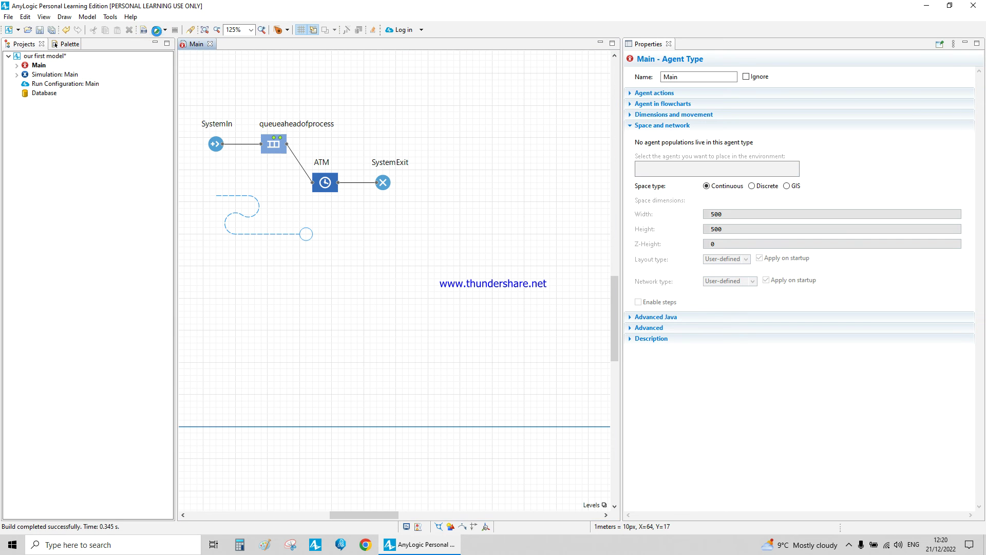
{"action": "left_click", "coordinate": [156, 30]}
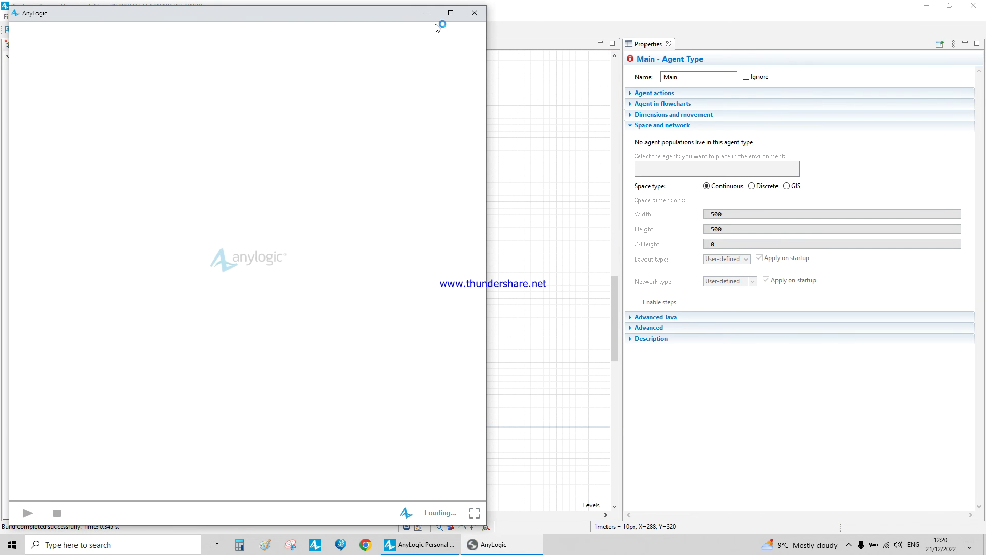
{"action": "left_click", "coordinate": [491, 14]}
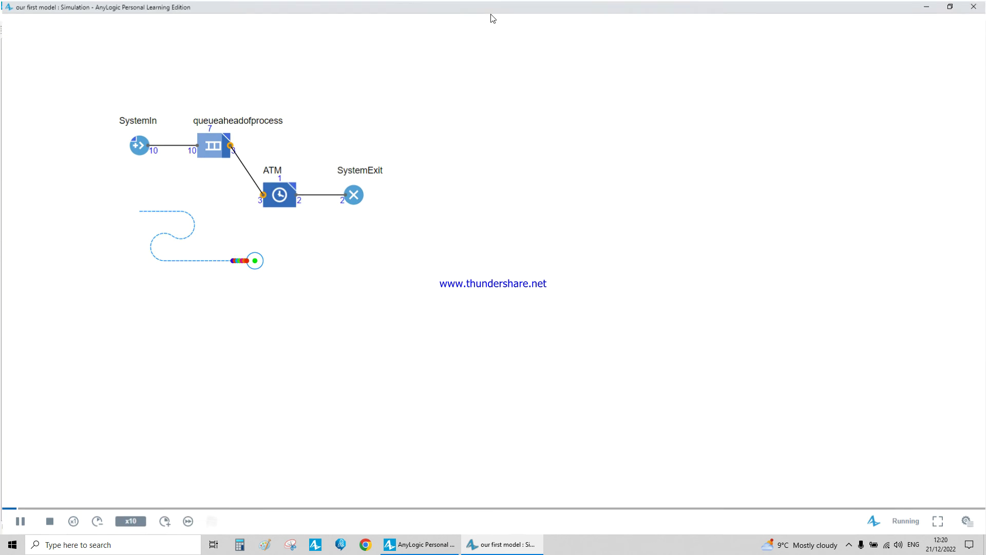
Show the developer panel and enlarge the running model to 300%, with the whole flowchart in view
{"action": "left_click", "coordinate": [968, 522]}
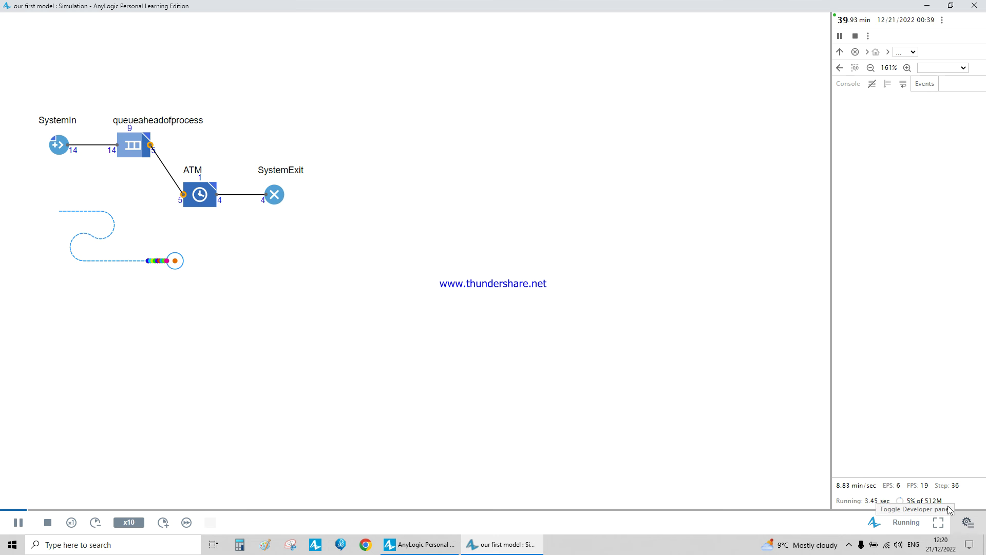
{"action": "left_click", "coordinate": [907, 67]}
{"action": "left_click", "coordinate": [906, 68]}
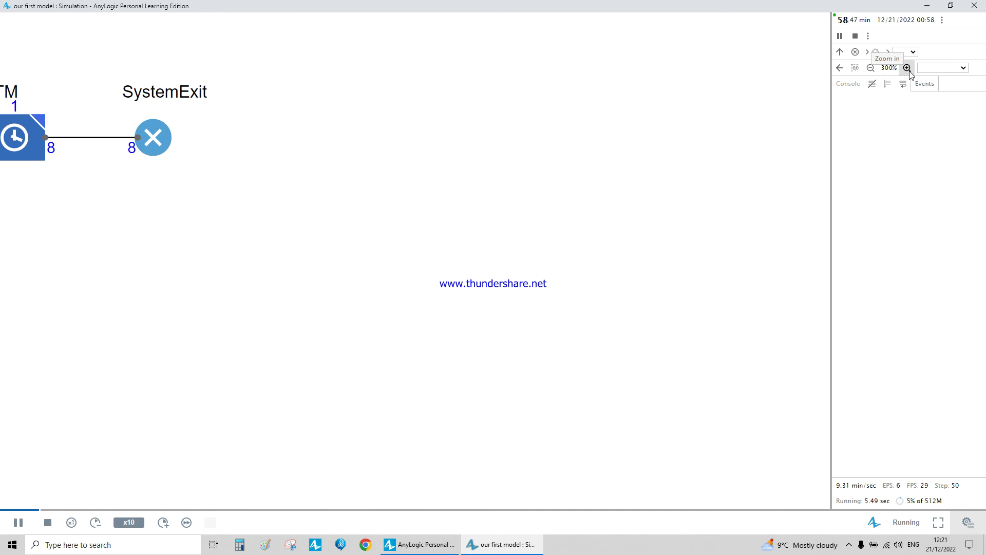
{"action": "left_click_drag", "start_coordinate": [356, 182], "coordinate": [655, 247]}
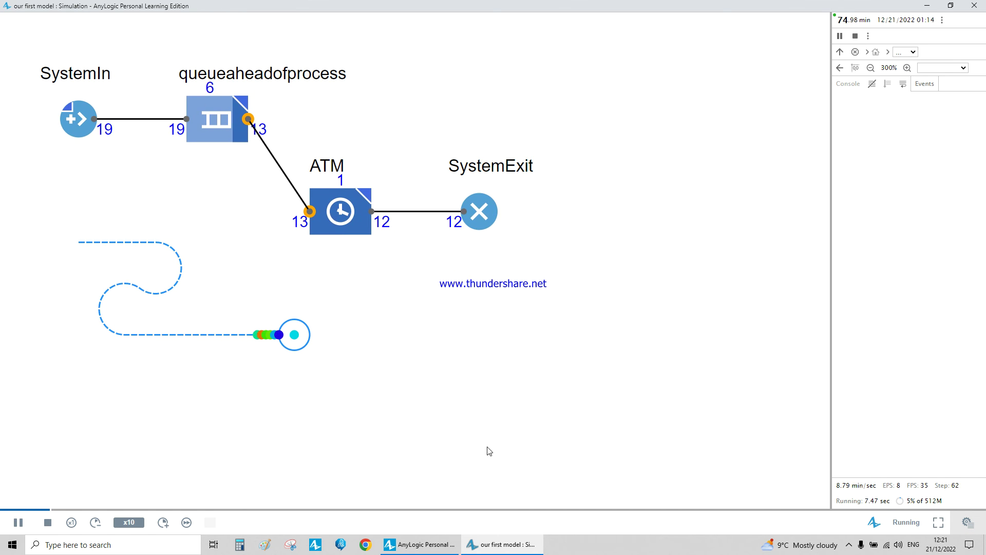
Speed up the running simulation beyond x10 and slow it back down to x2
{"action": "left_click", "coordinate": [163, 522]}
{"action": "left_click", "coordinate": [163, 523]}
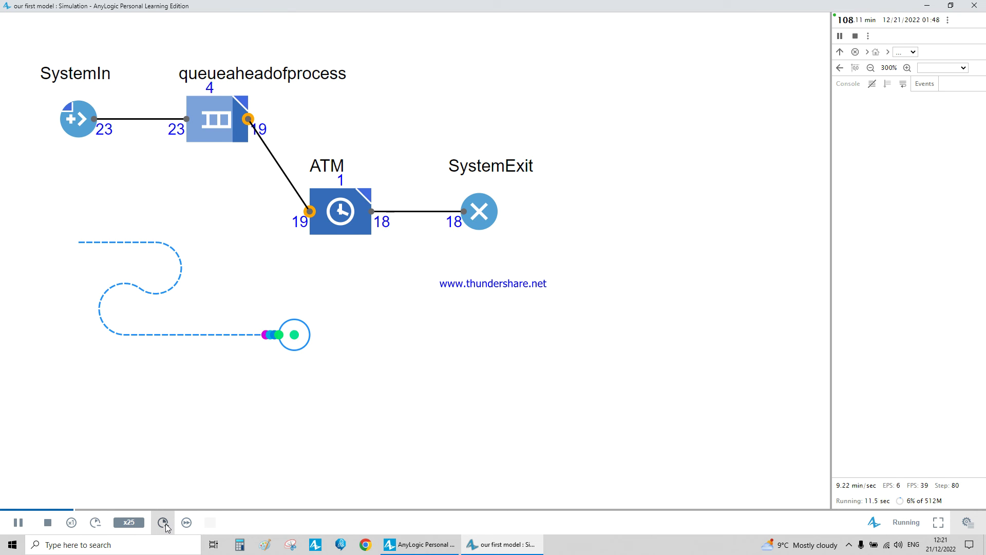
{"action": "left_click", "coordinate": [95, 522]}
{"action": "left_click", "coordinate": [96, 522]}
{"action": "left_click", "coordinate": [96, 522]}
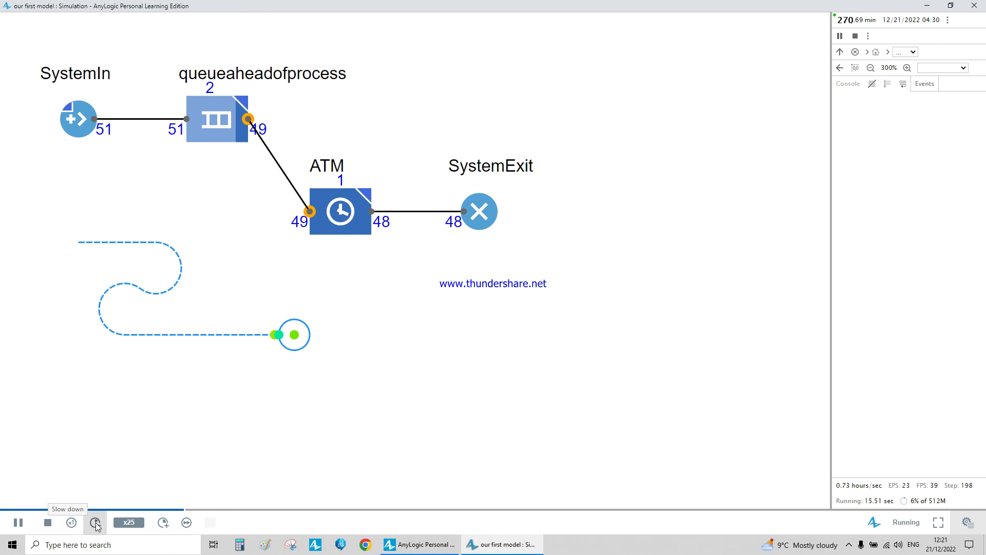
{"action": "left_click", "coordinate": [95, 522]}
{"action": "left_click", "coordinate": [96, 522]}
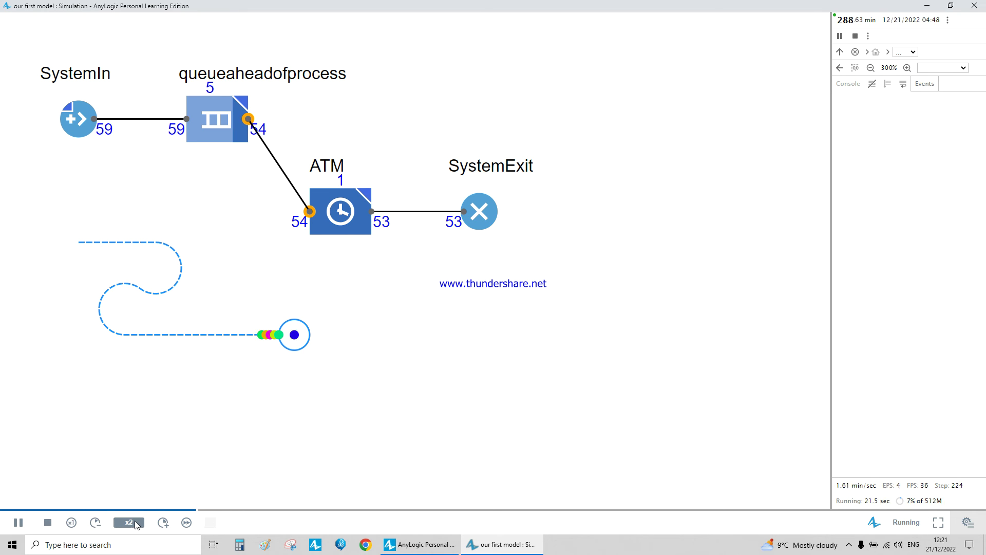
Restart the simulation from the beginning with the model shown at 200% and slow it down to x1
{"action": "left_click", "coordinate": [48, 523]}
{"action": "left_click", "coordinate": [18, 522]}
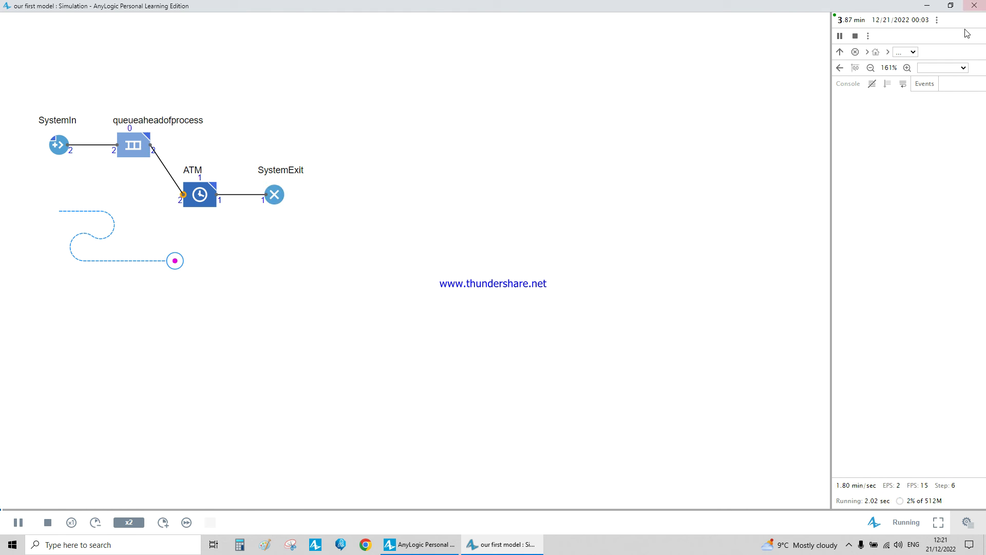
{"action": "left_click", "coordinate": [907, 67]}
{"action": "left_click", "coordinate": [907, 68]}
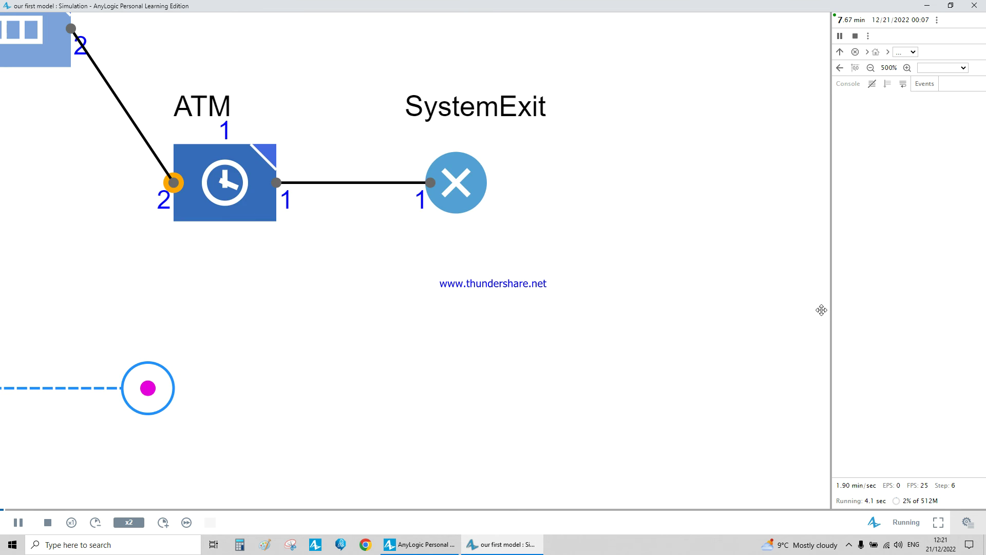
{"action": "left_click", "coordinate": [870, 68]}
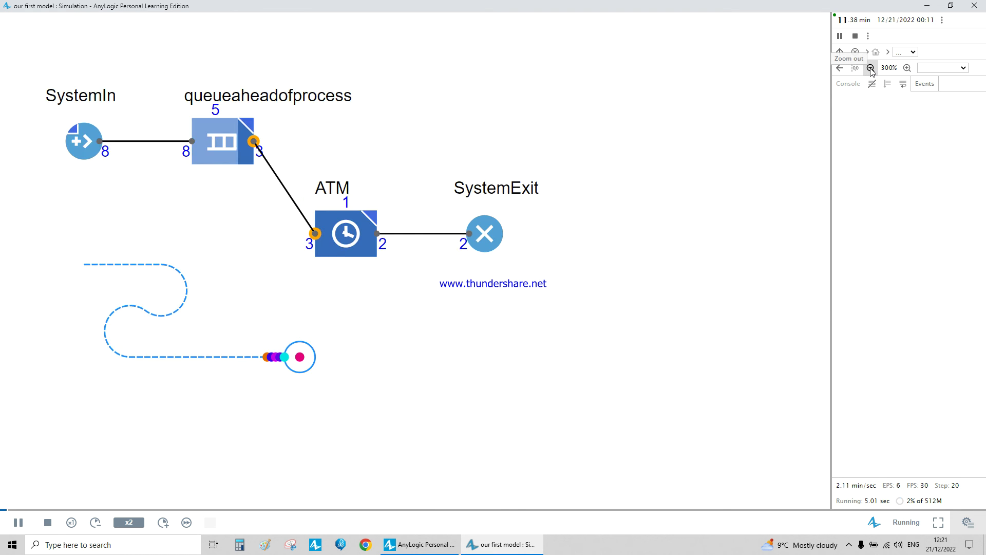
{"action": "left_click_drag", "start_coordinate": [381, 172], "coordinate": [340, 132]}
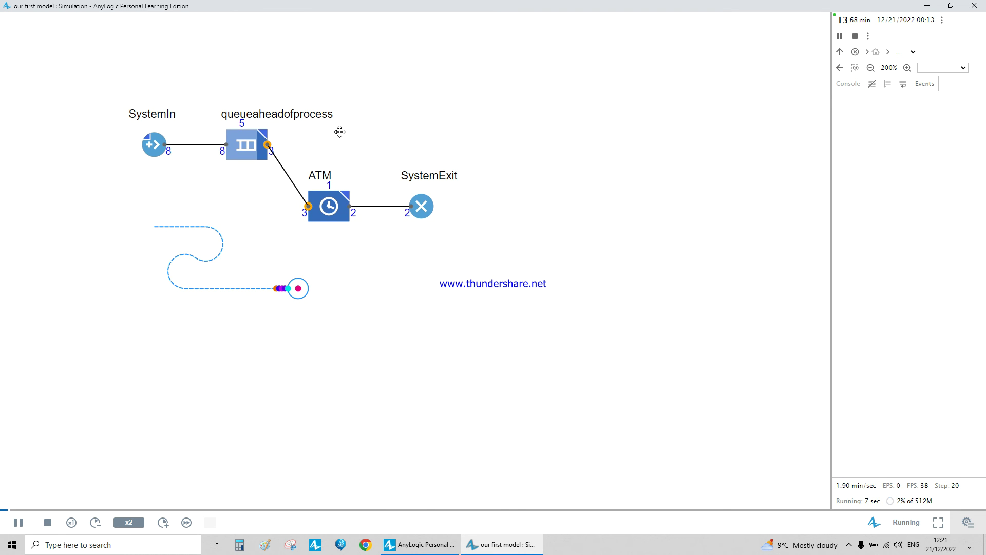
{"action": "left_click", "coordinate": [95, 521]}
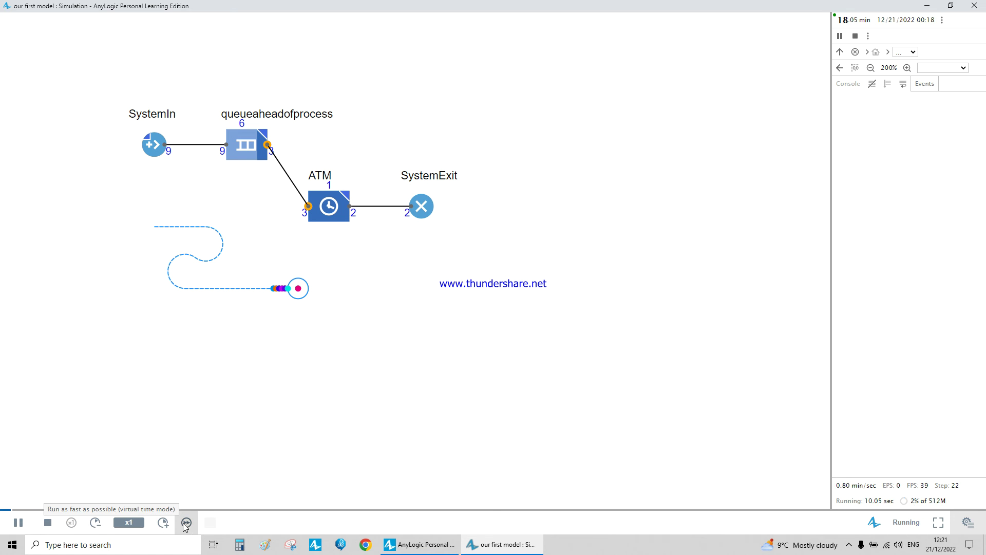
Finish the simulation in virtual time mode, and rerun it in the same mode with the model shown at 300%
{"action": "left_click", "coordinate": [186, 522]}
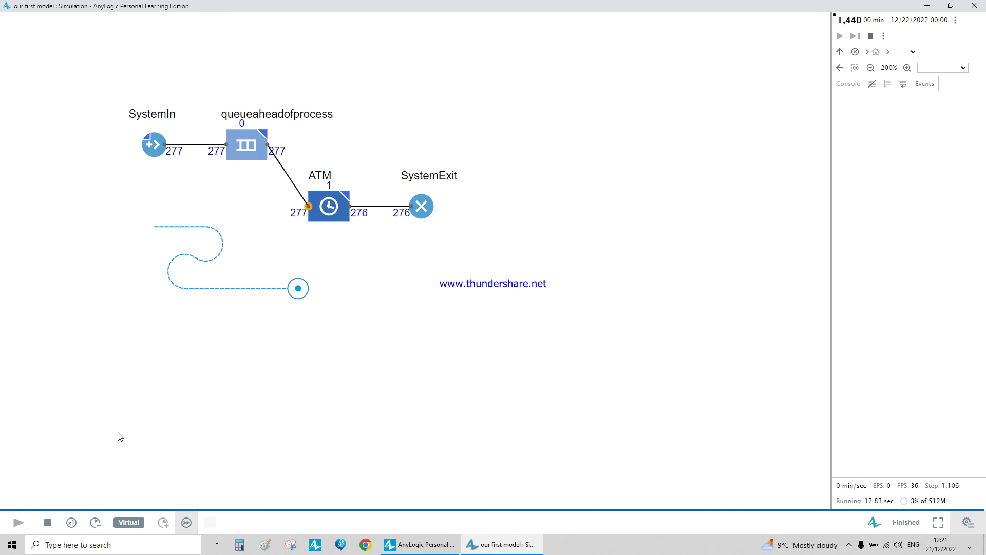
{"action": "left_click", "coordinate": [18, 523]}
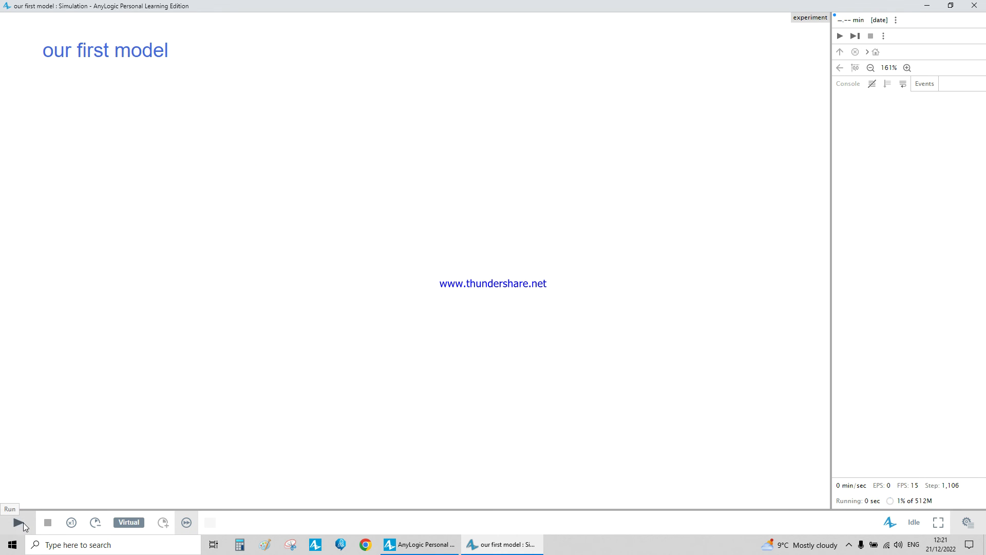
{"action": "left_click", "coordinate": [907, 68]}
{"action": "left_click", "coordinate": [907, 68]}
{"action": "left_click_drag", "start_coordinate": [322, 220], "coordinate": [650, 288]}
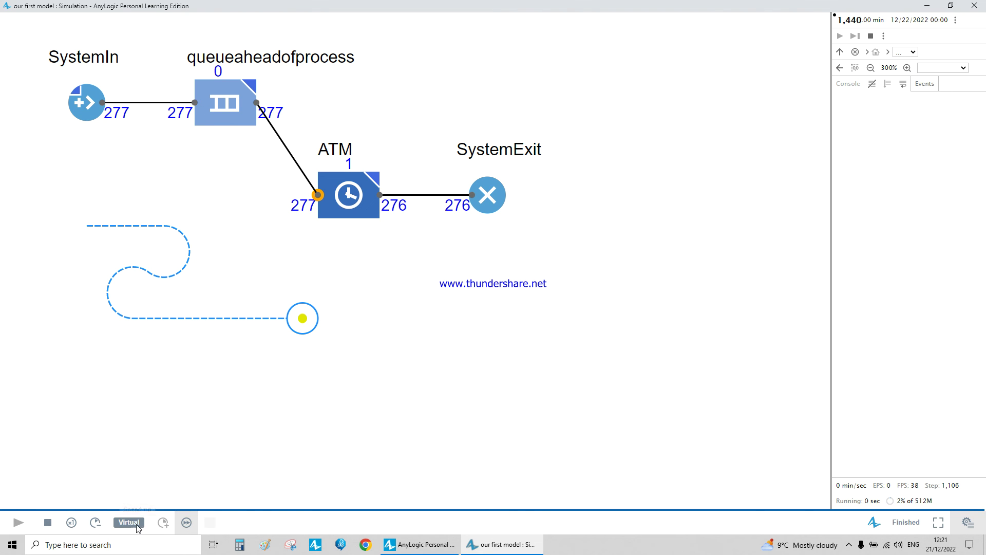
Stop and rerun the simulation, reduce its speed to x10, and enlarge the flowchart and queue path to 300%
{"action": "left_click", "coordinate": [47, 523]}
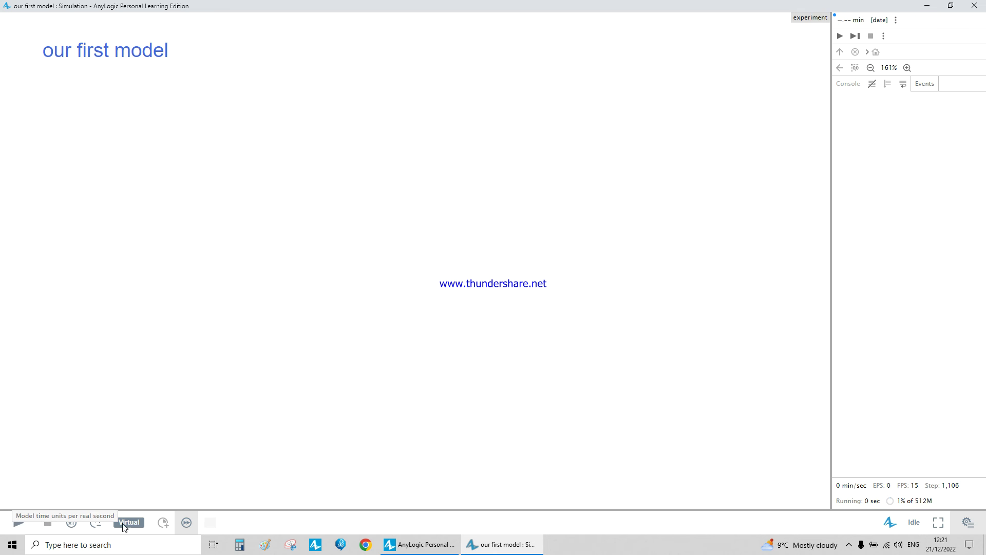
{"action": "left_click", "coordinate": [19, 522]}
{"action": "left_click", "coordinate": [95, 522]}
{"action": "left_click", "coordinate": [96, 522]}
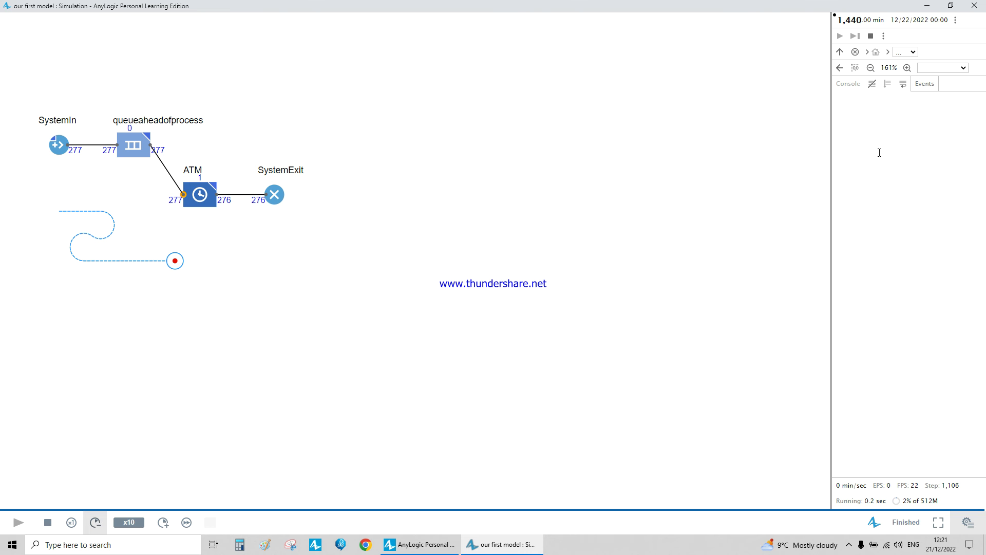
{"action": "left_click", "coordinate": [907, 67]}
{"action": "left_click", "coordinate": [907, 68]}
{"action": "left_click_drag", "start_coordinate": [271, 215], "coordinate": [584, 270]}
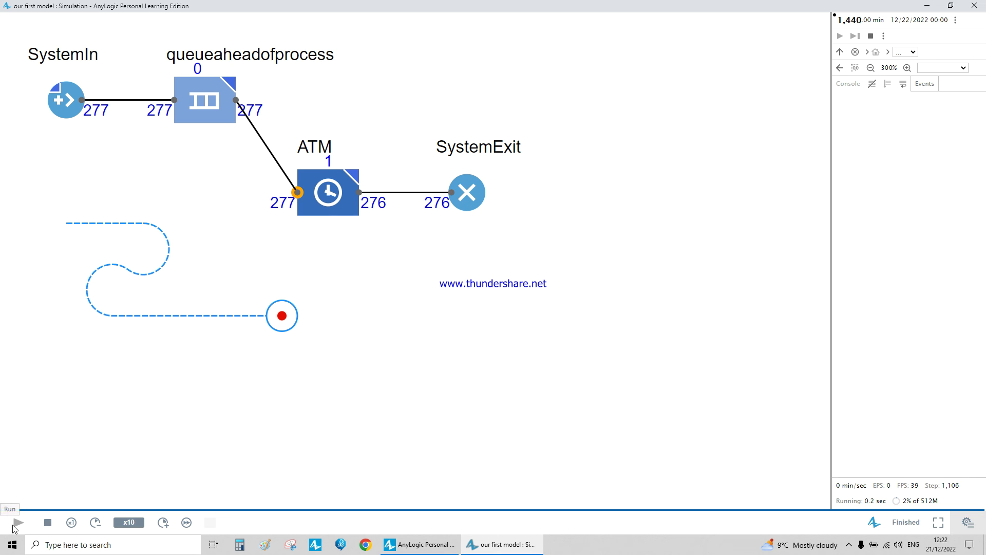
Restart the simulation from the beginning at x10 speed and view the model at 300%
{"action": "left_click", "coordinate": [47, 522]}
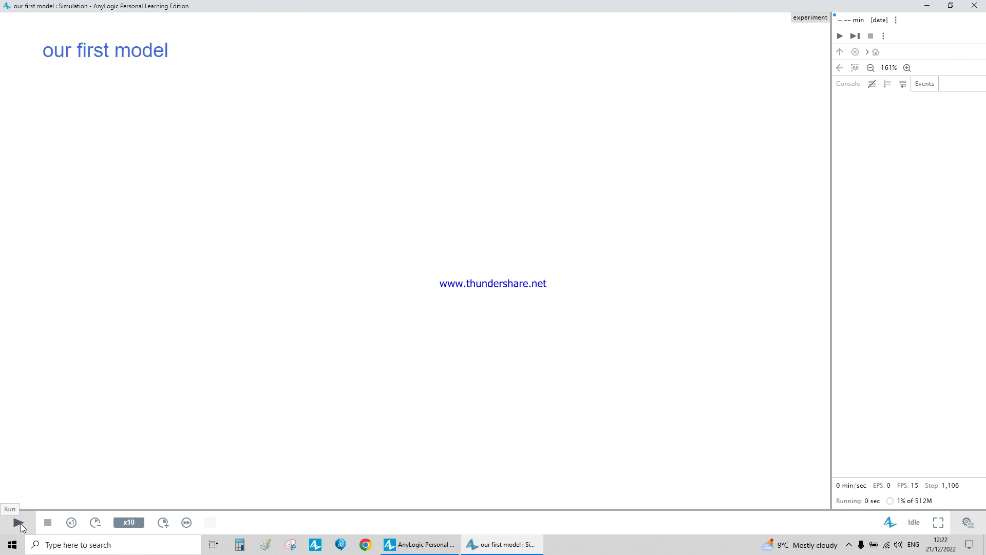
{"action": "left_click", "coordinate": [19, 522]}
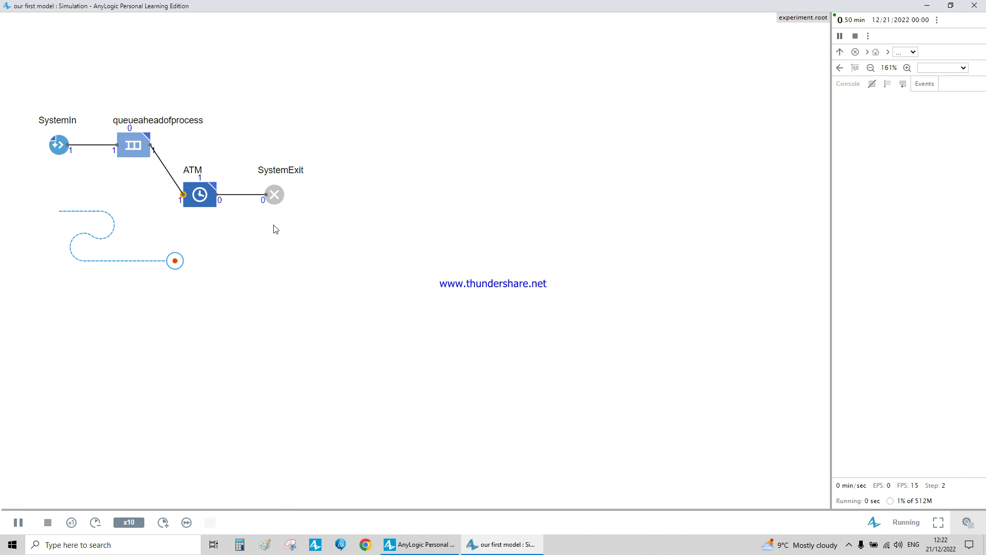
{"action": "left_click", "coordinate": [907, 68]}
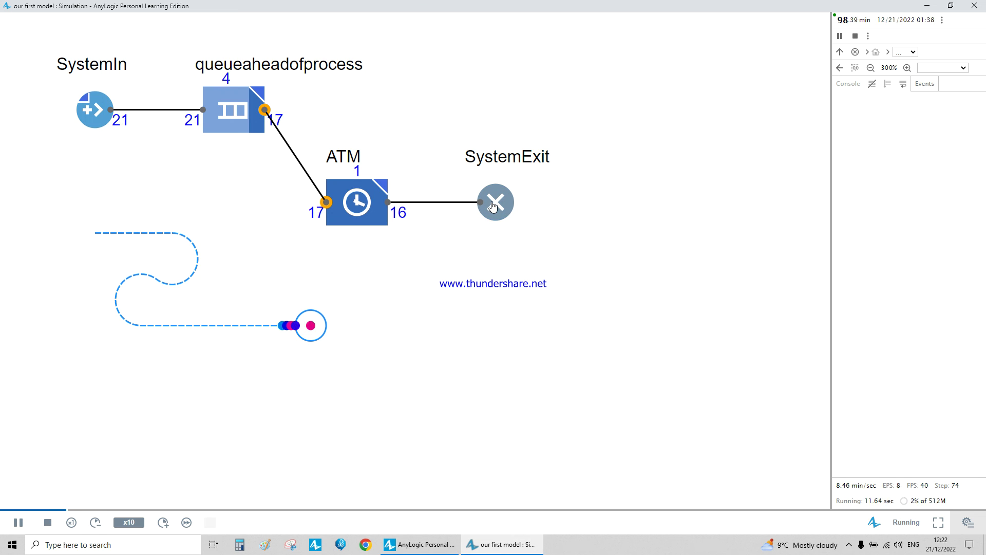
Inspect the live statistics of the ATM and queueaheadofprocess blocks while the simulation runs, closing each inspection window
{"action": "left_click", "coordinate": [371, 203]}
{"action": "left_click_drag", "start_coordinate": [449, 213], "coordinate": [431, 283]}
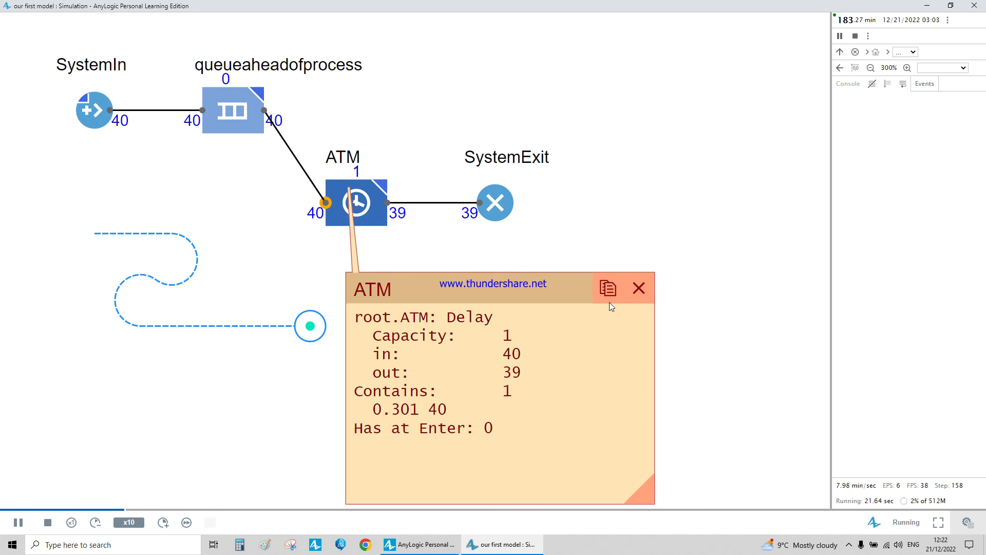
{"action": "left_click", "coordinate": [638, 288]}
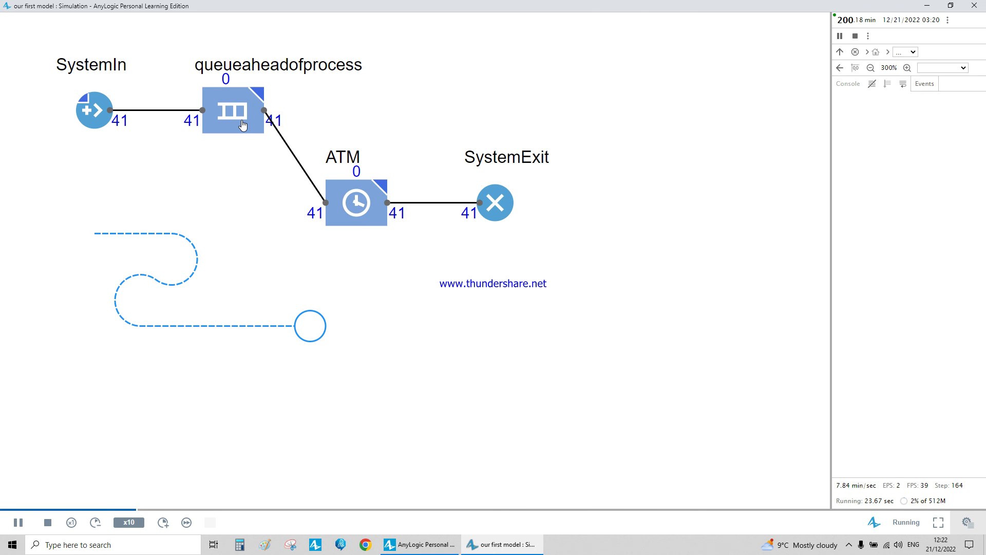
{"action": "left_click", "coordinate": [242, 124]}
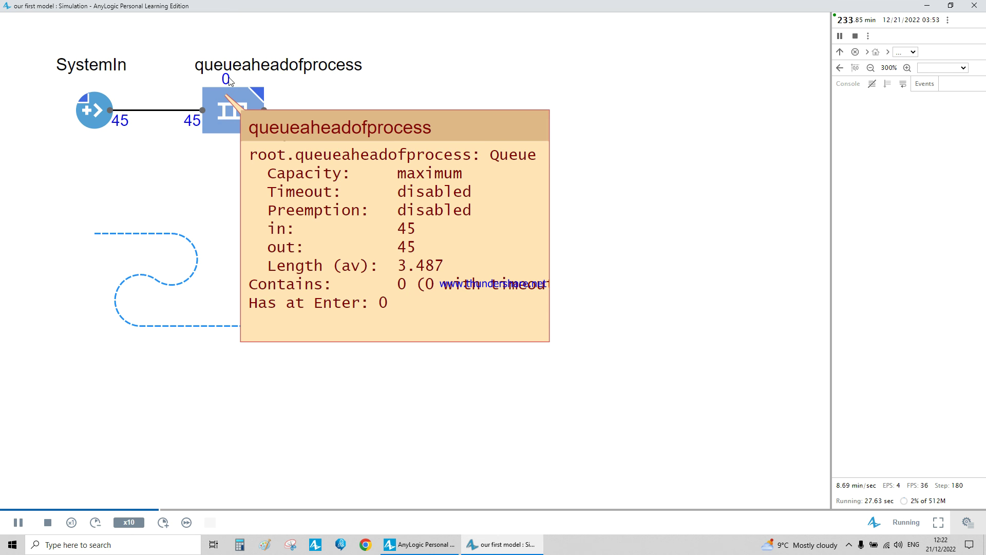
{"action": "mouse_move", "coordinate": [512, 132]}
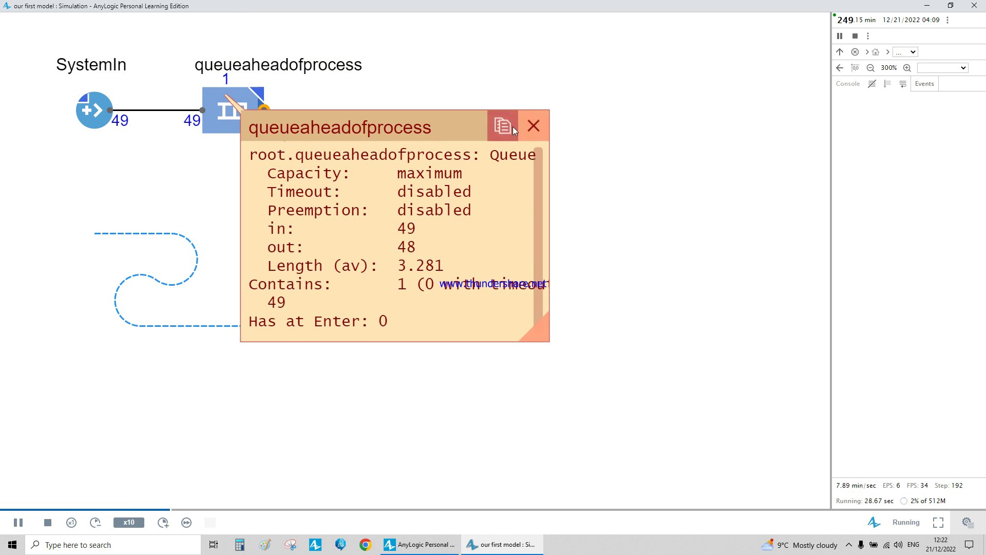
{"action": "left_click", "coordinate": [542, 130]}
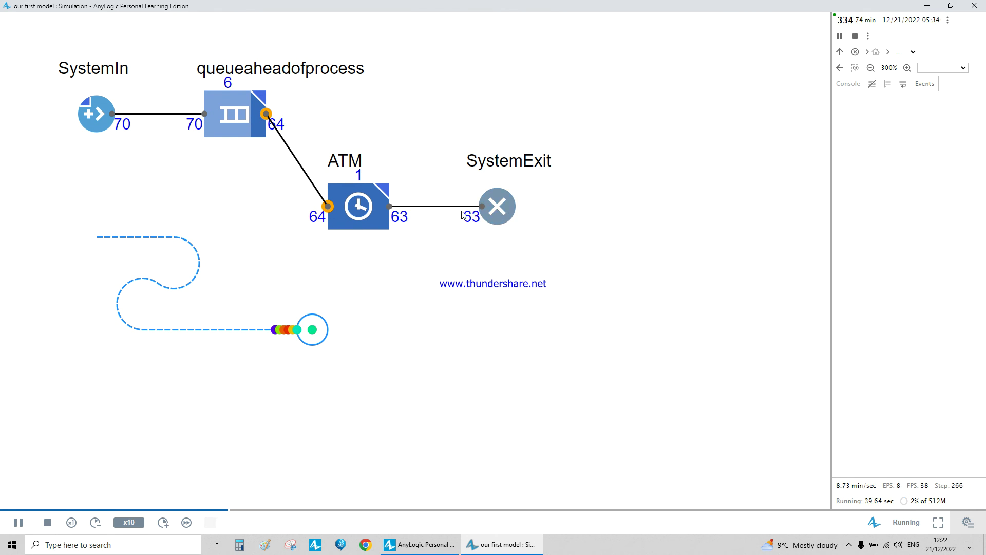
Run the simulation to its end in virtual time mode and inspect the final statistics of the ATM and SystemIn blocks
{"action": "left_click", "coordinate": [187, 522]}
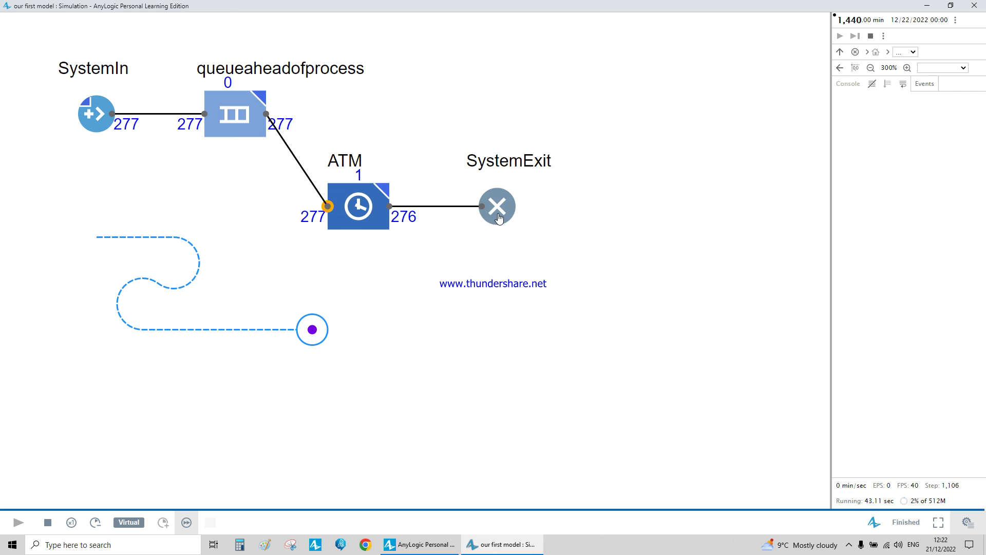
{"action": "left_click", "coordinate": [362, 220]}
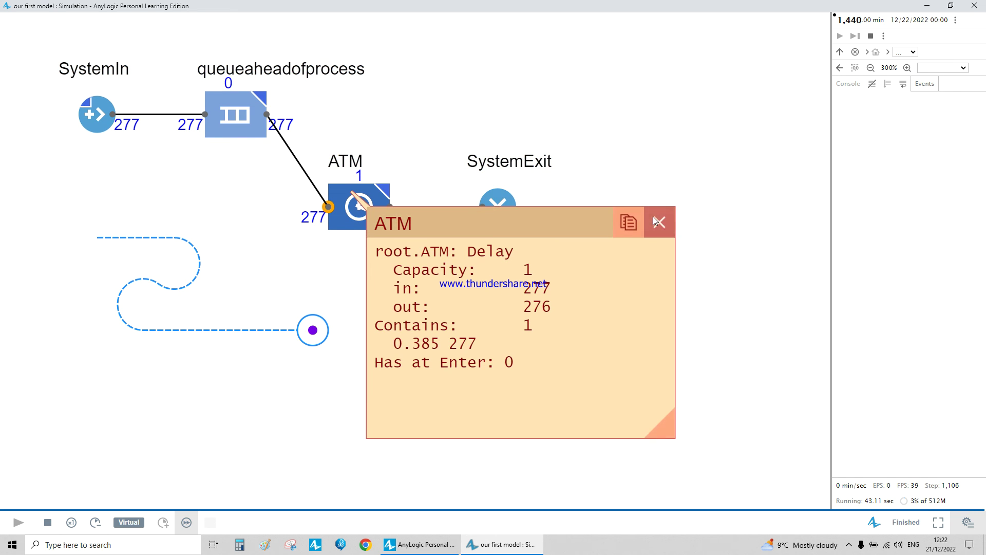
{"action": "left_click", "coordinate": [665, 226]}
{"action": "left_click", "coordinate": [99, 123]}
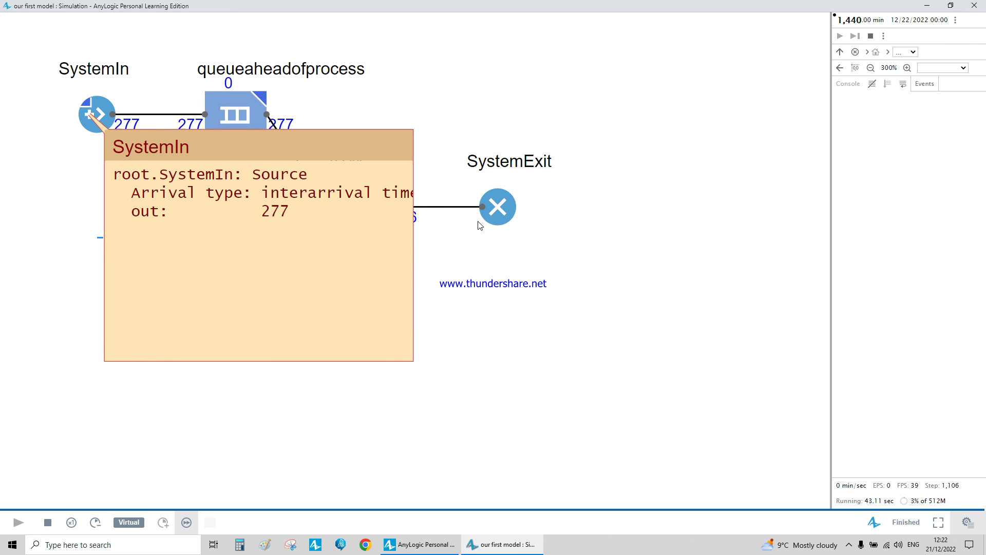
{"action": "left_click_drag", "start_coordinate": [493, 211], "coordinate": [498, 213]}
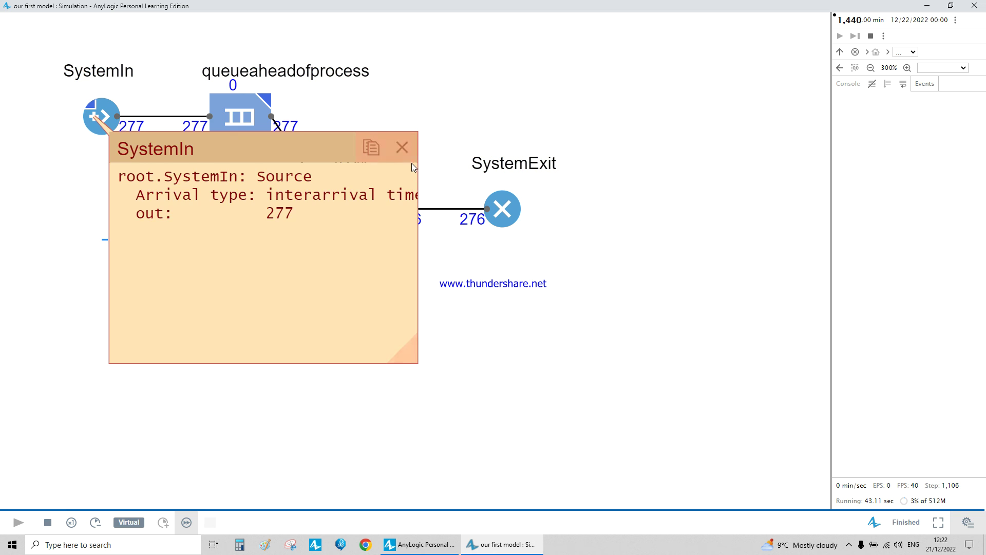
{"action": "left_click", "coordinate": [406, 149]}
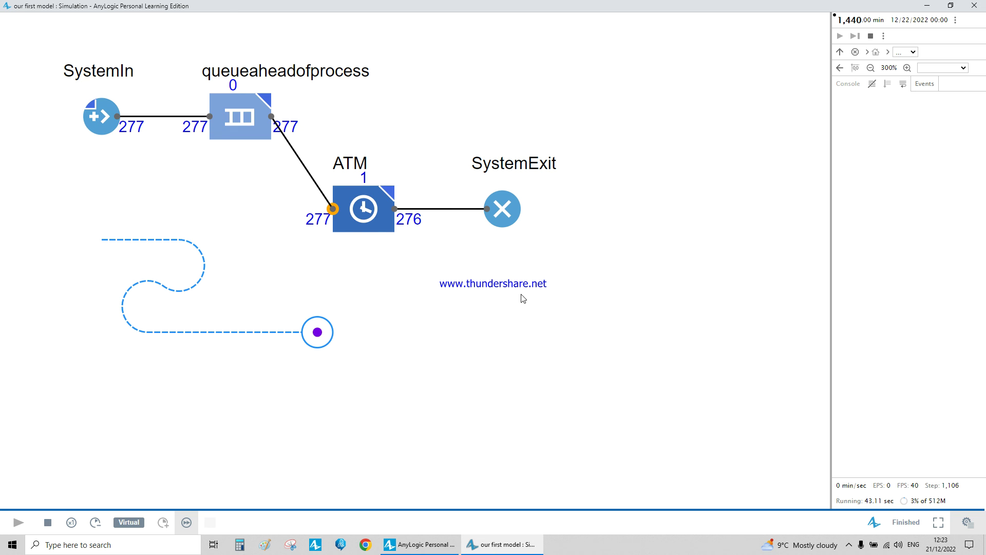
{"action": "left_click_drag", "start_coordinate": [235, 119], "coordinate": [255, 149]}
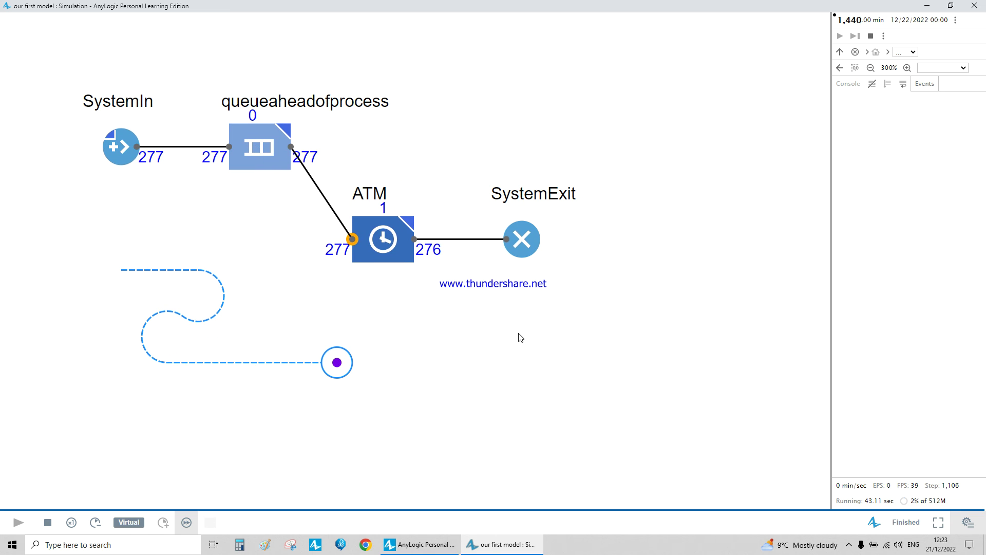